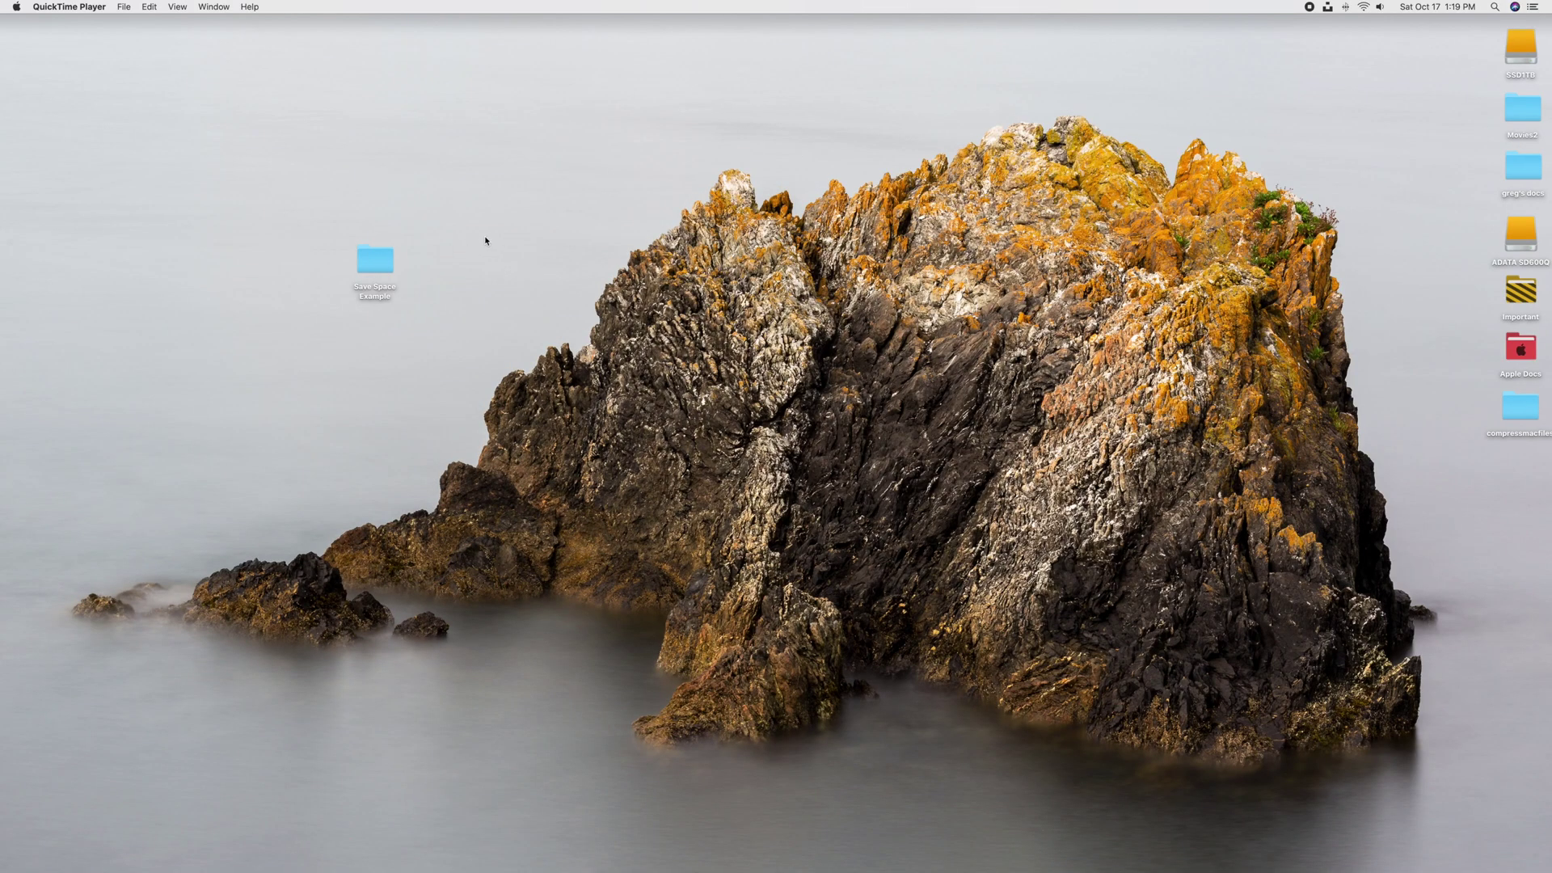
Step: Open the Save Space Example folder from the desktop to show its six test subfolders
double_click(372, 267)
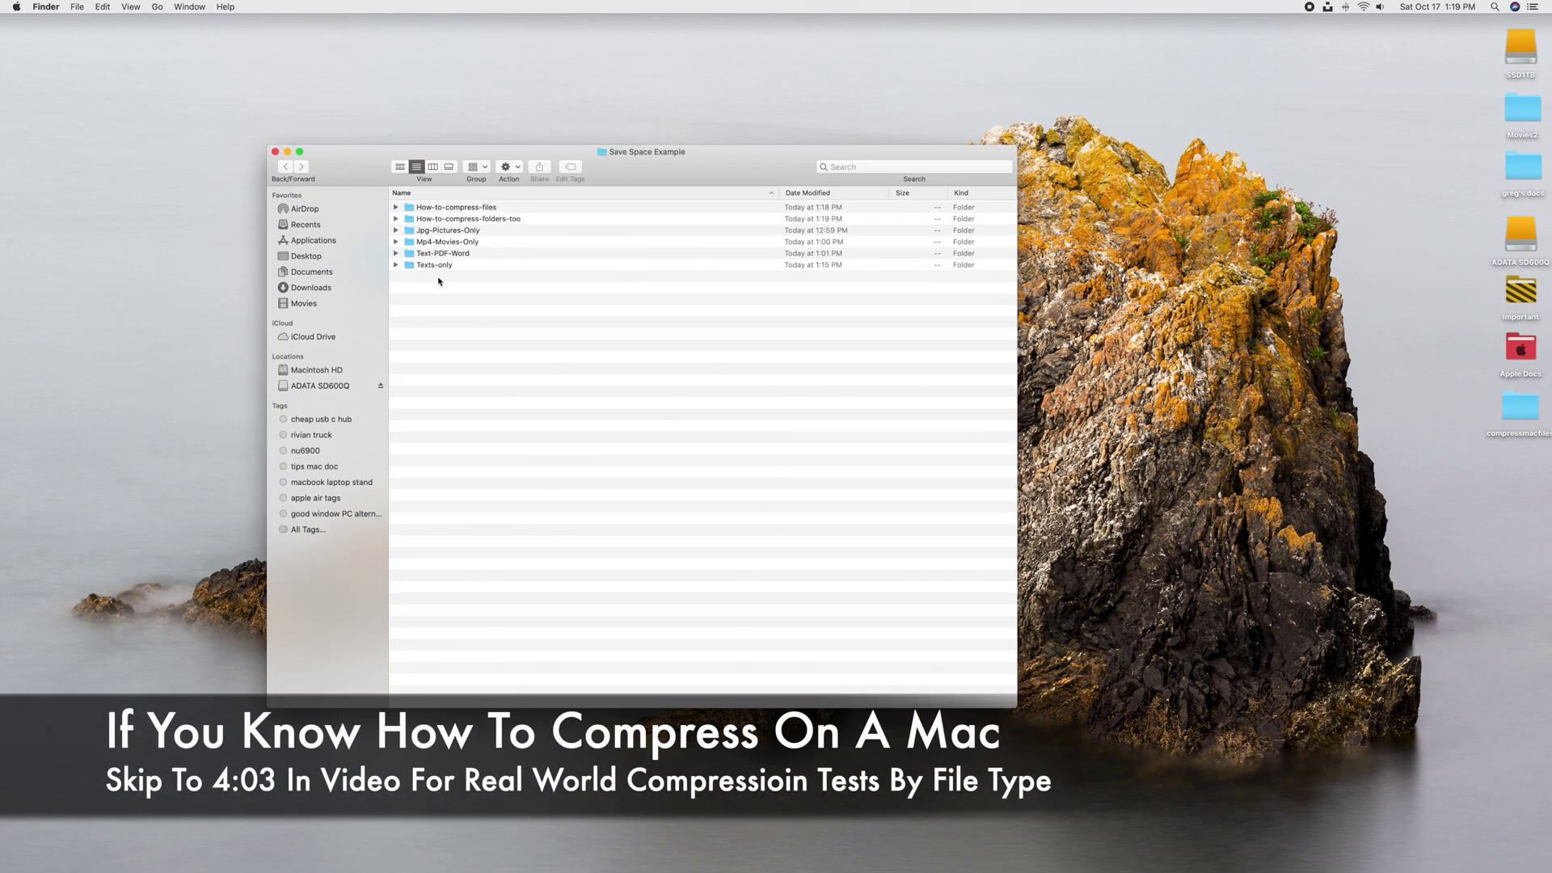
Step: In How-to-compress-files, select all seven files and compress them into Archive.zip
double_click(466, 208)
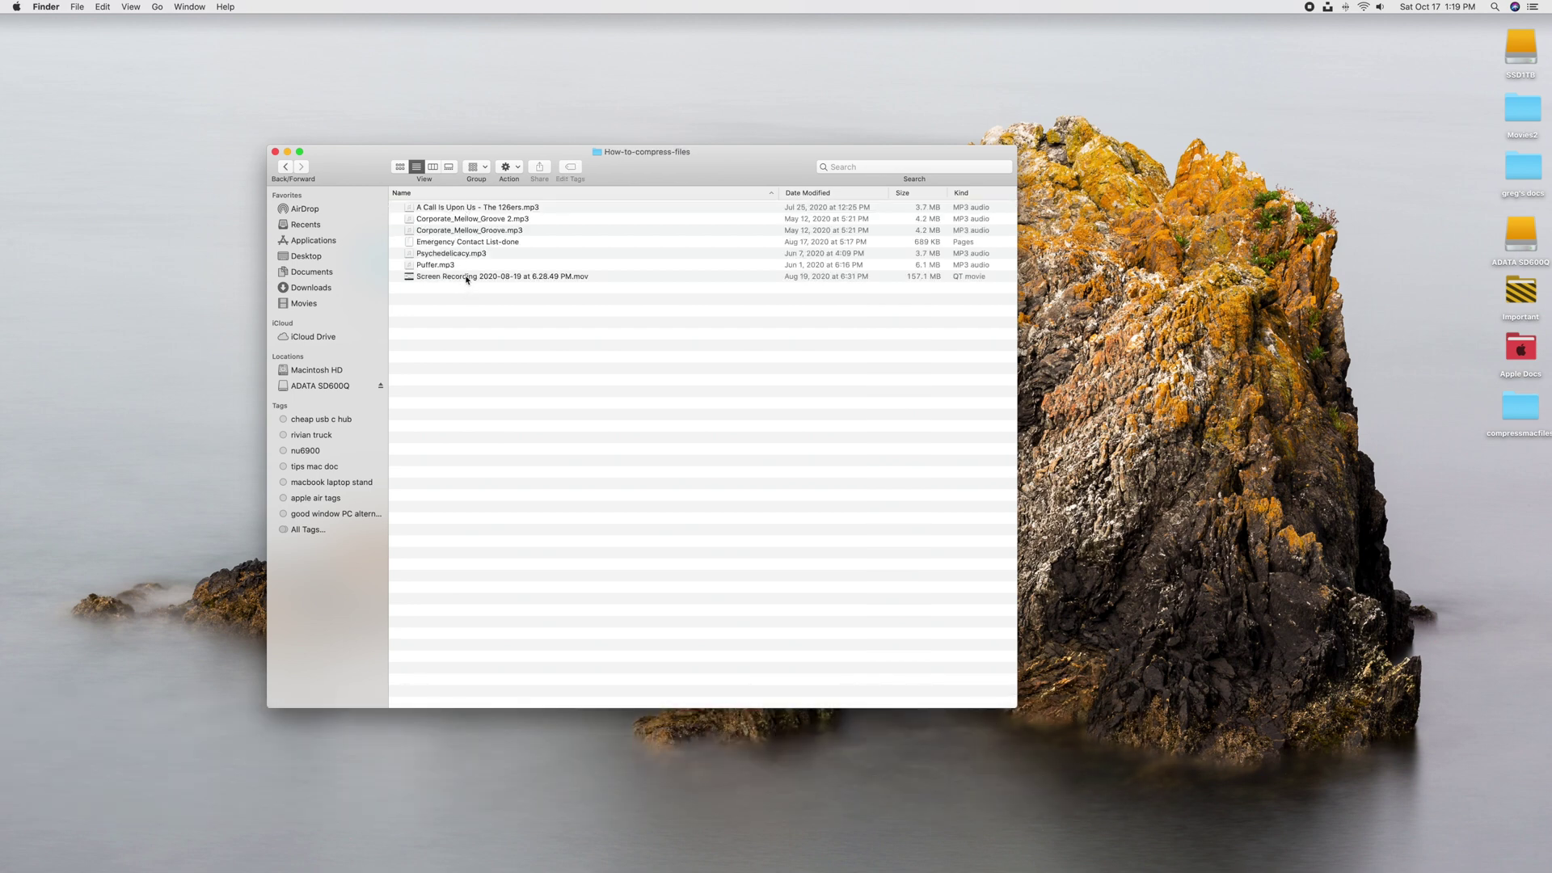
click(468, 277)
click(469, 327)
click(463, 279)
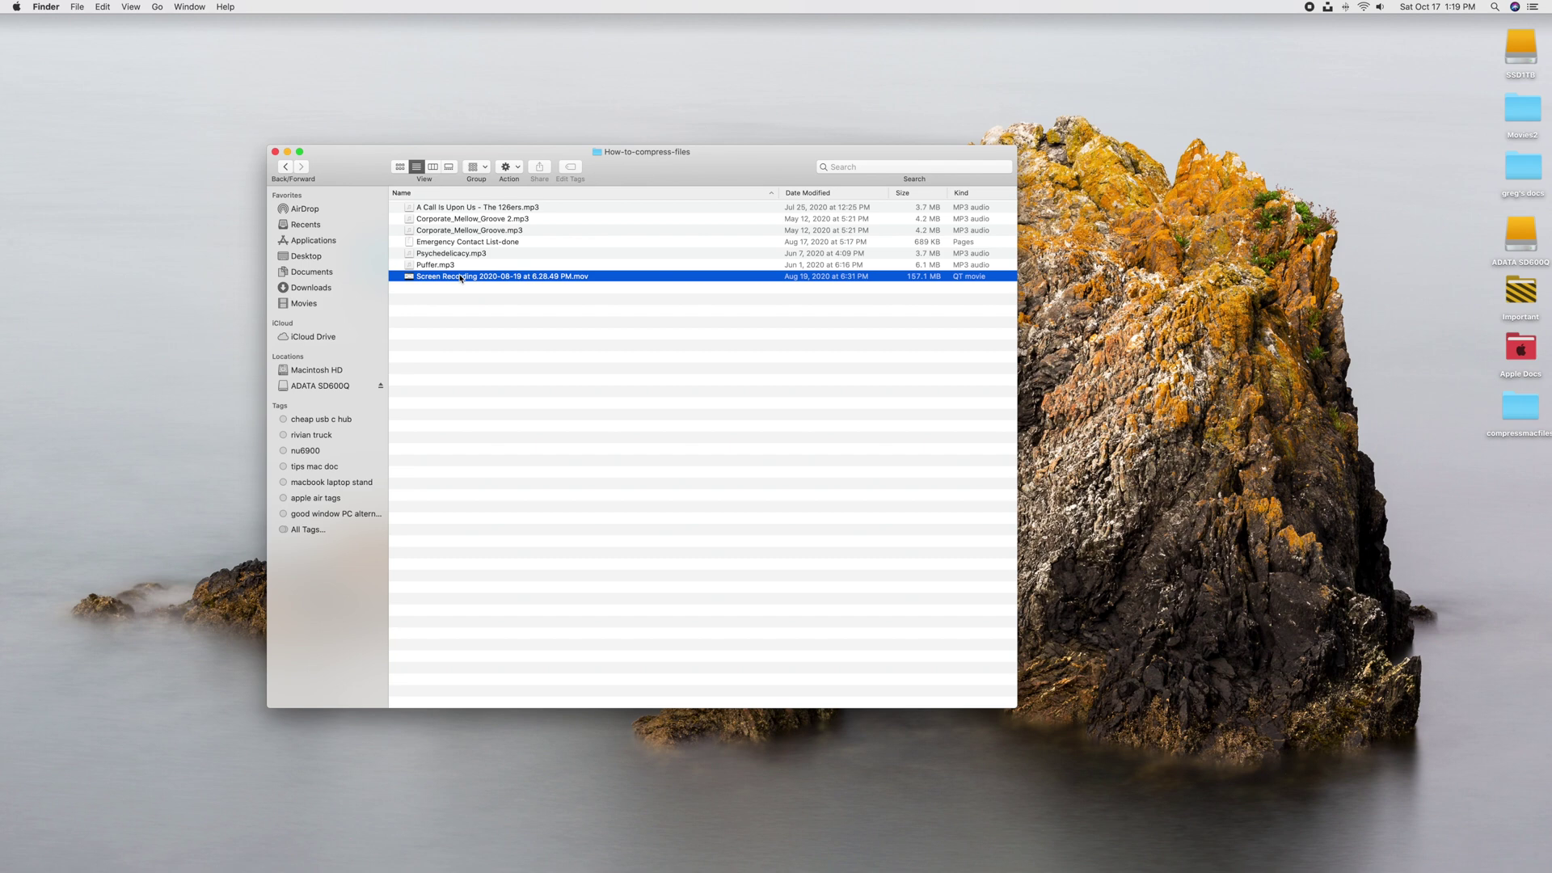
shift+click(472, 211)
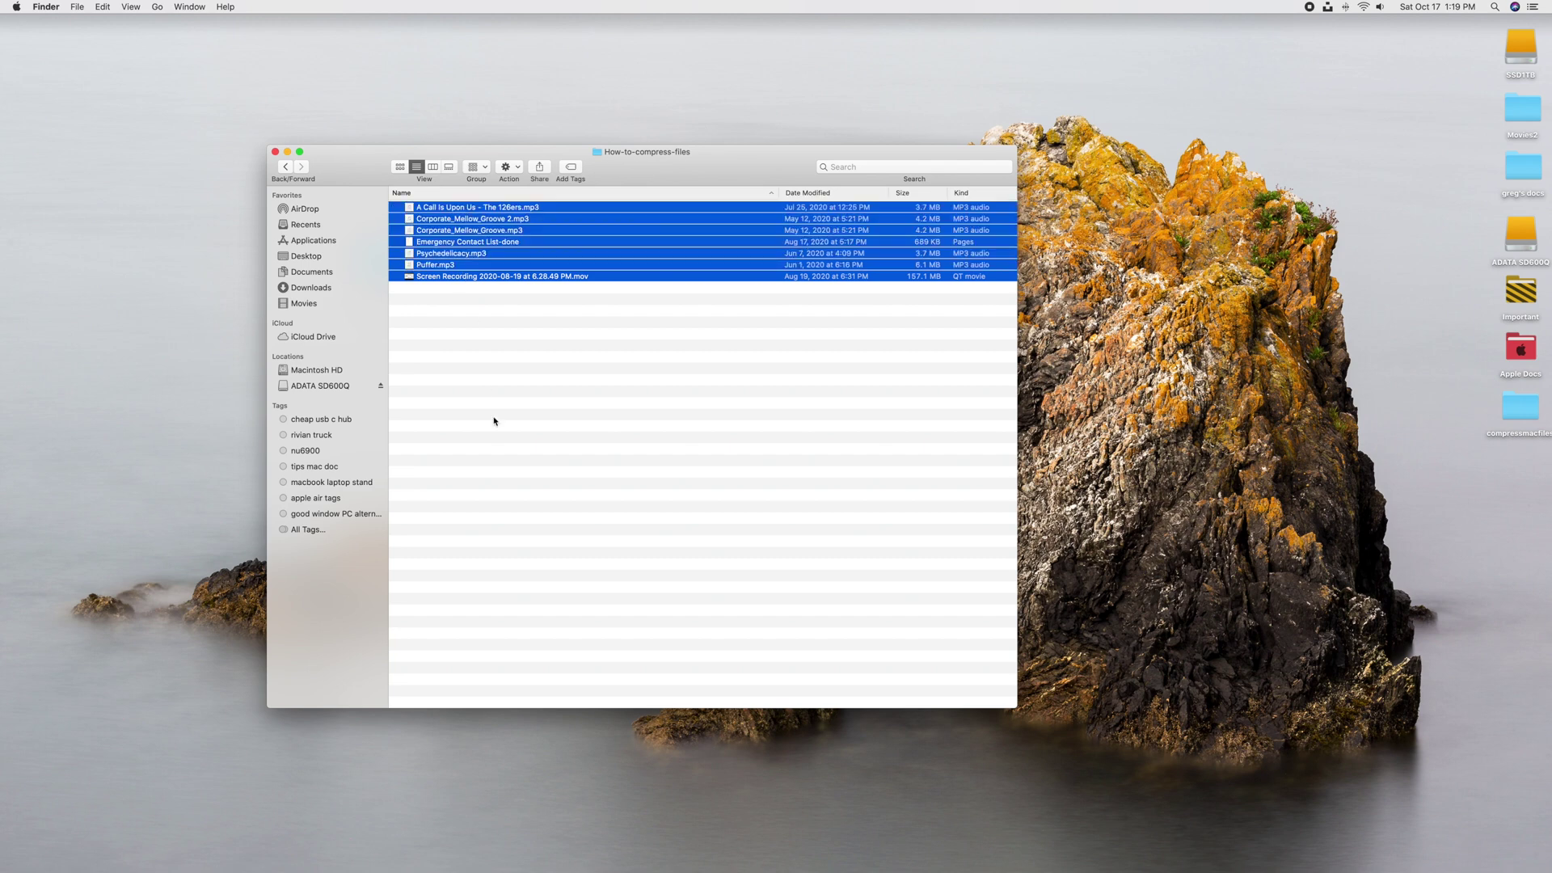
right_click(479, 255)
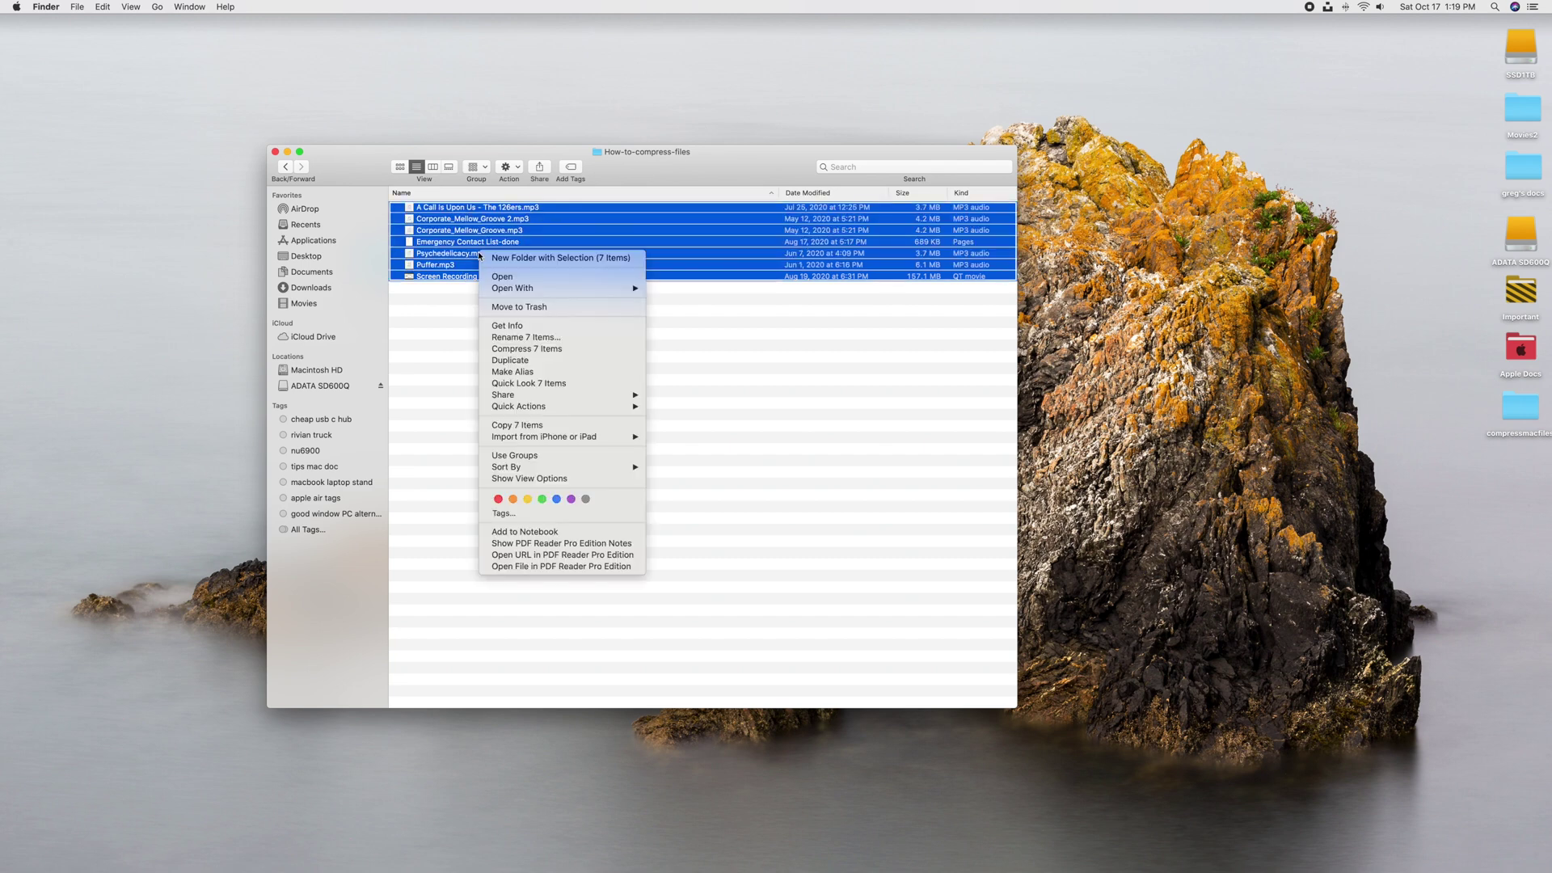
click(520, 351)
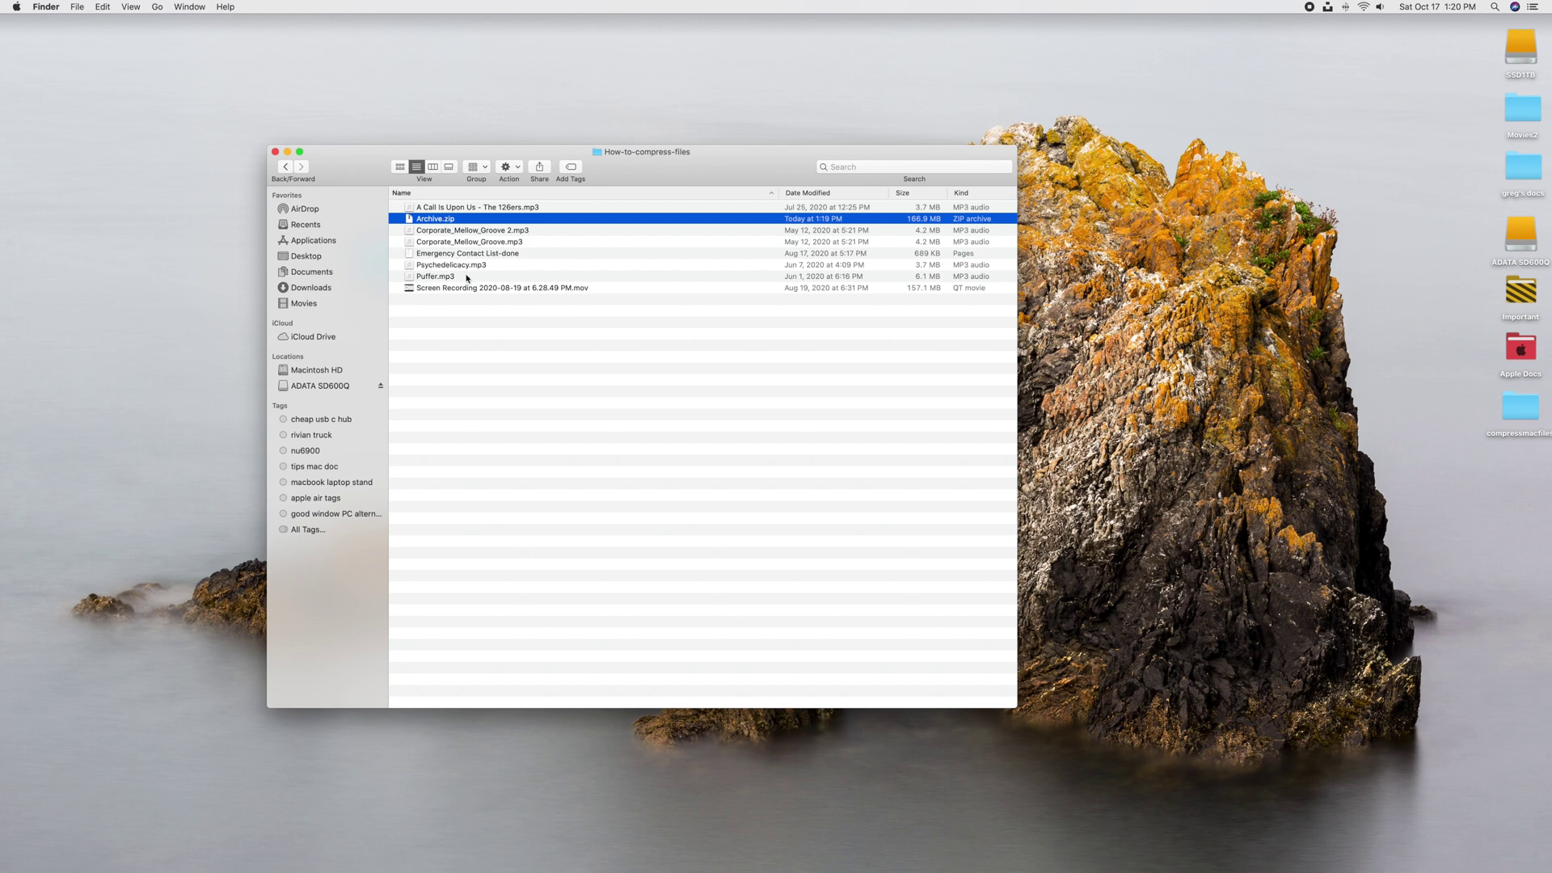
Step: Unpack Archive.zip, check the seven files in the Archive folder, then return to Save Space Example
click(461, 336)
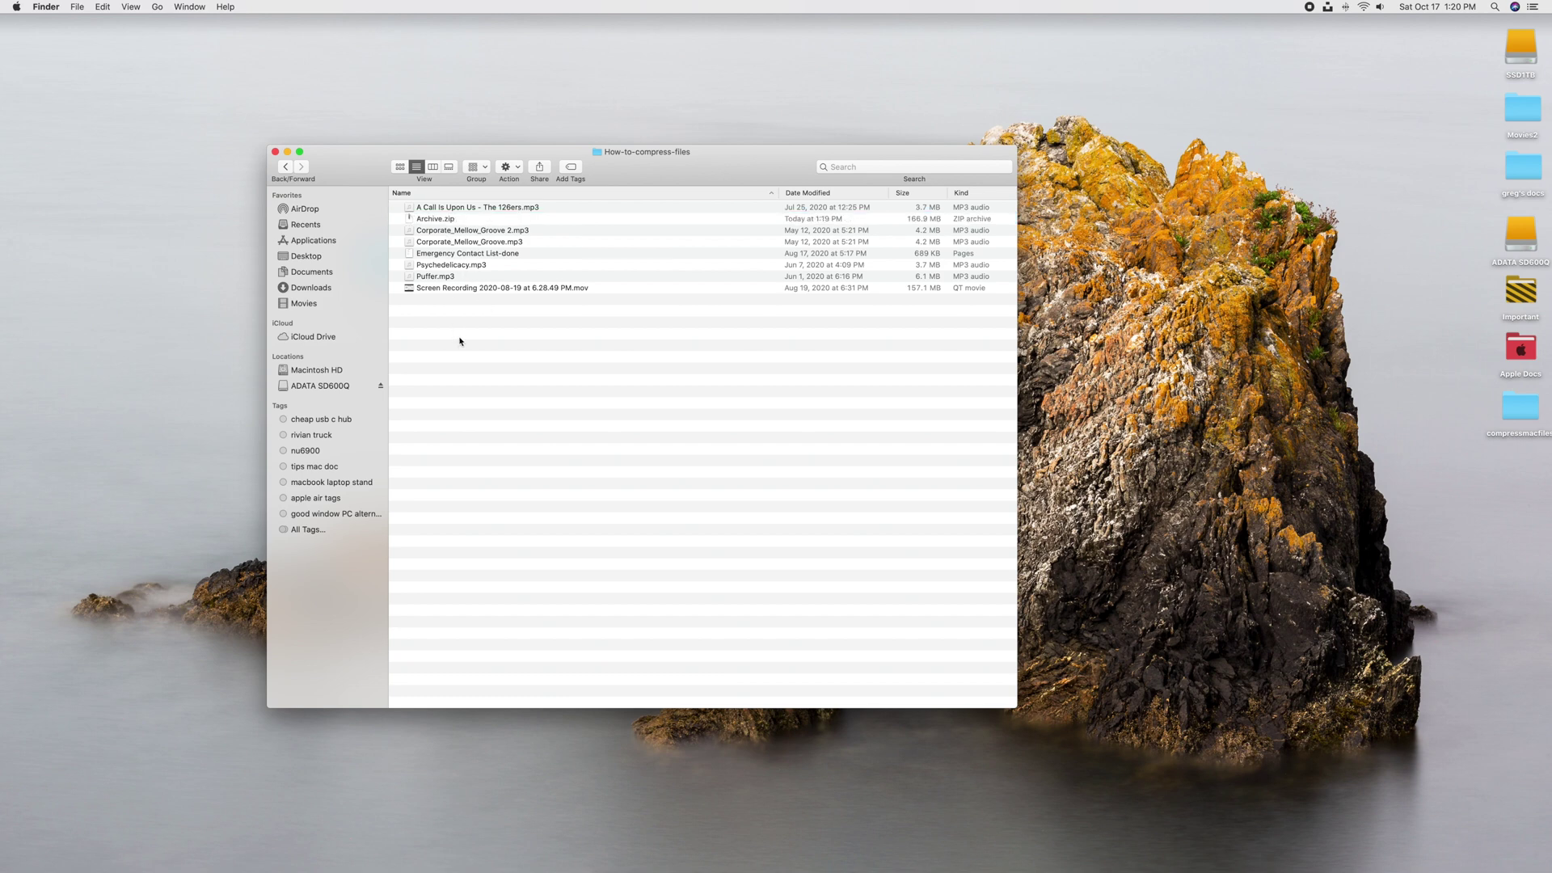
double_click(451, 221)
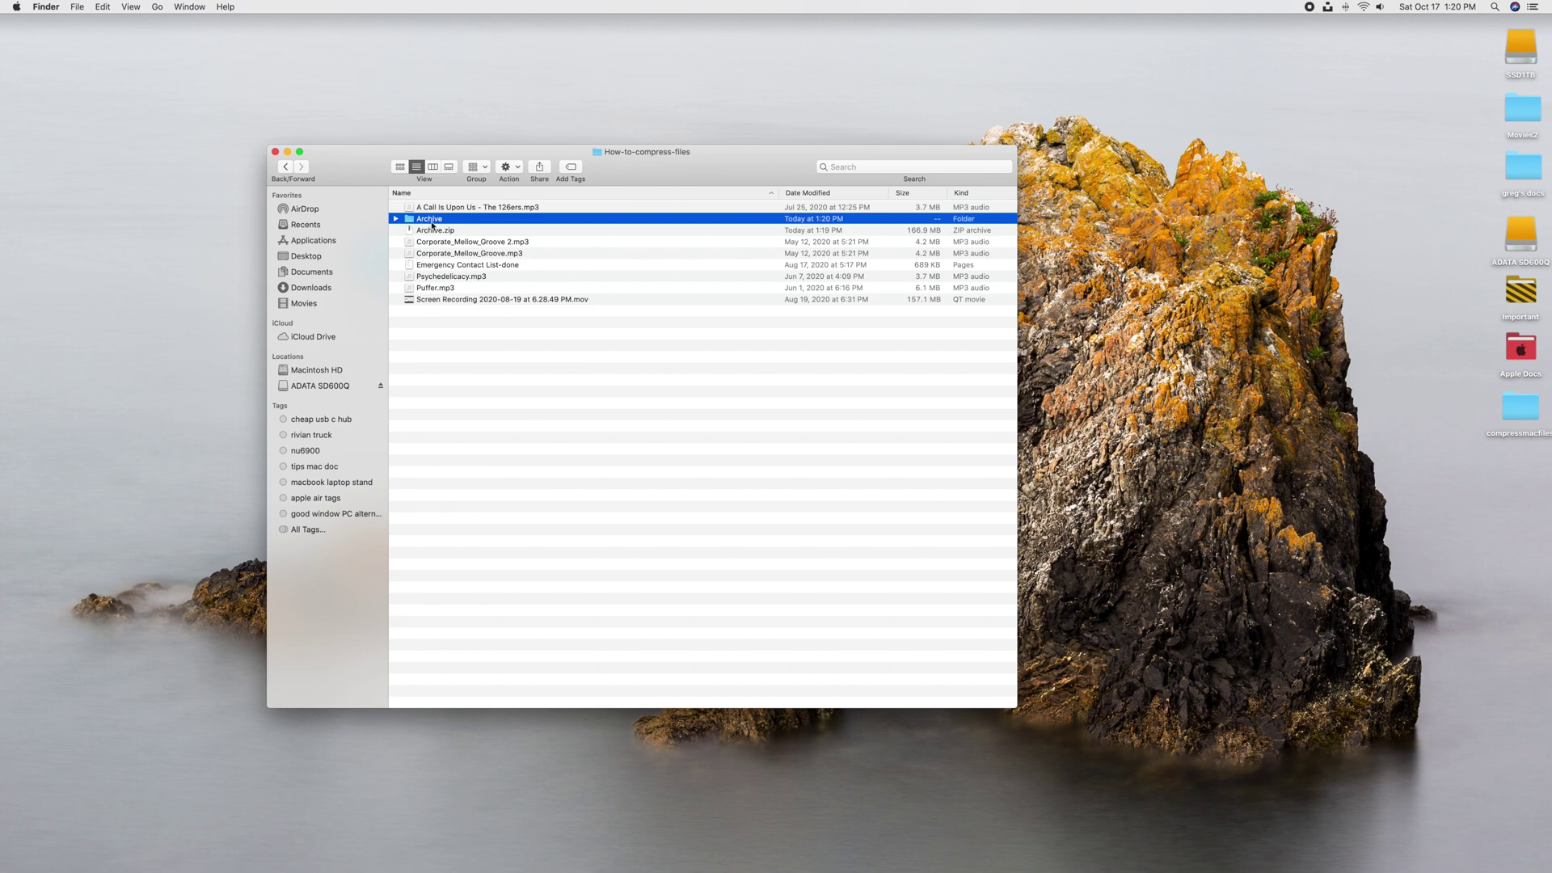
click(396, 219)
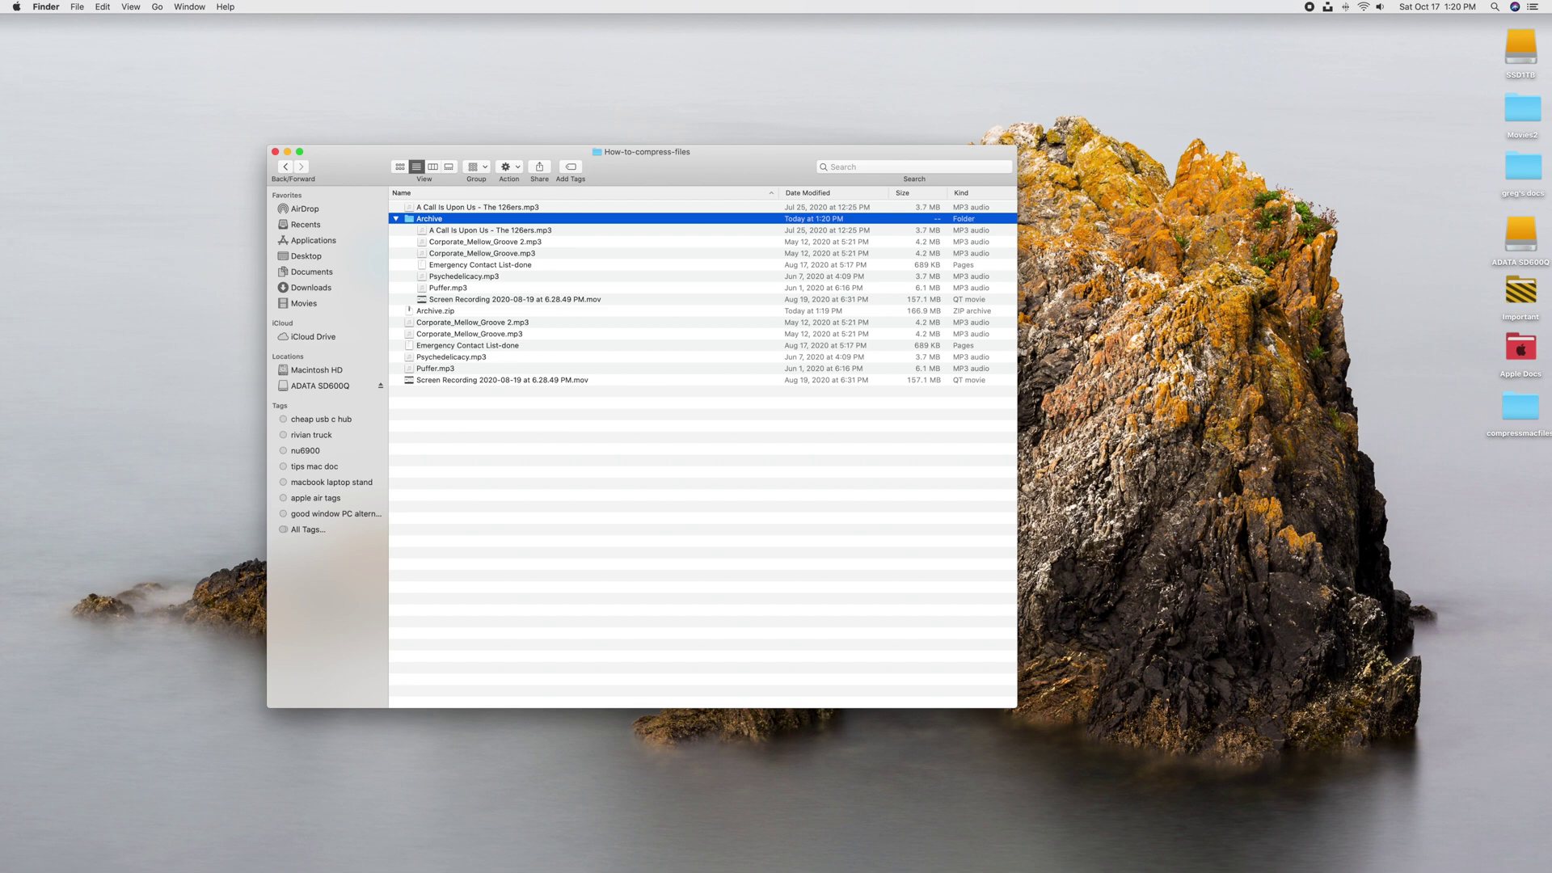
click(396, 219)
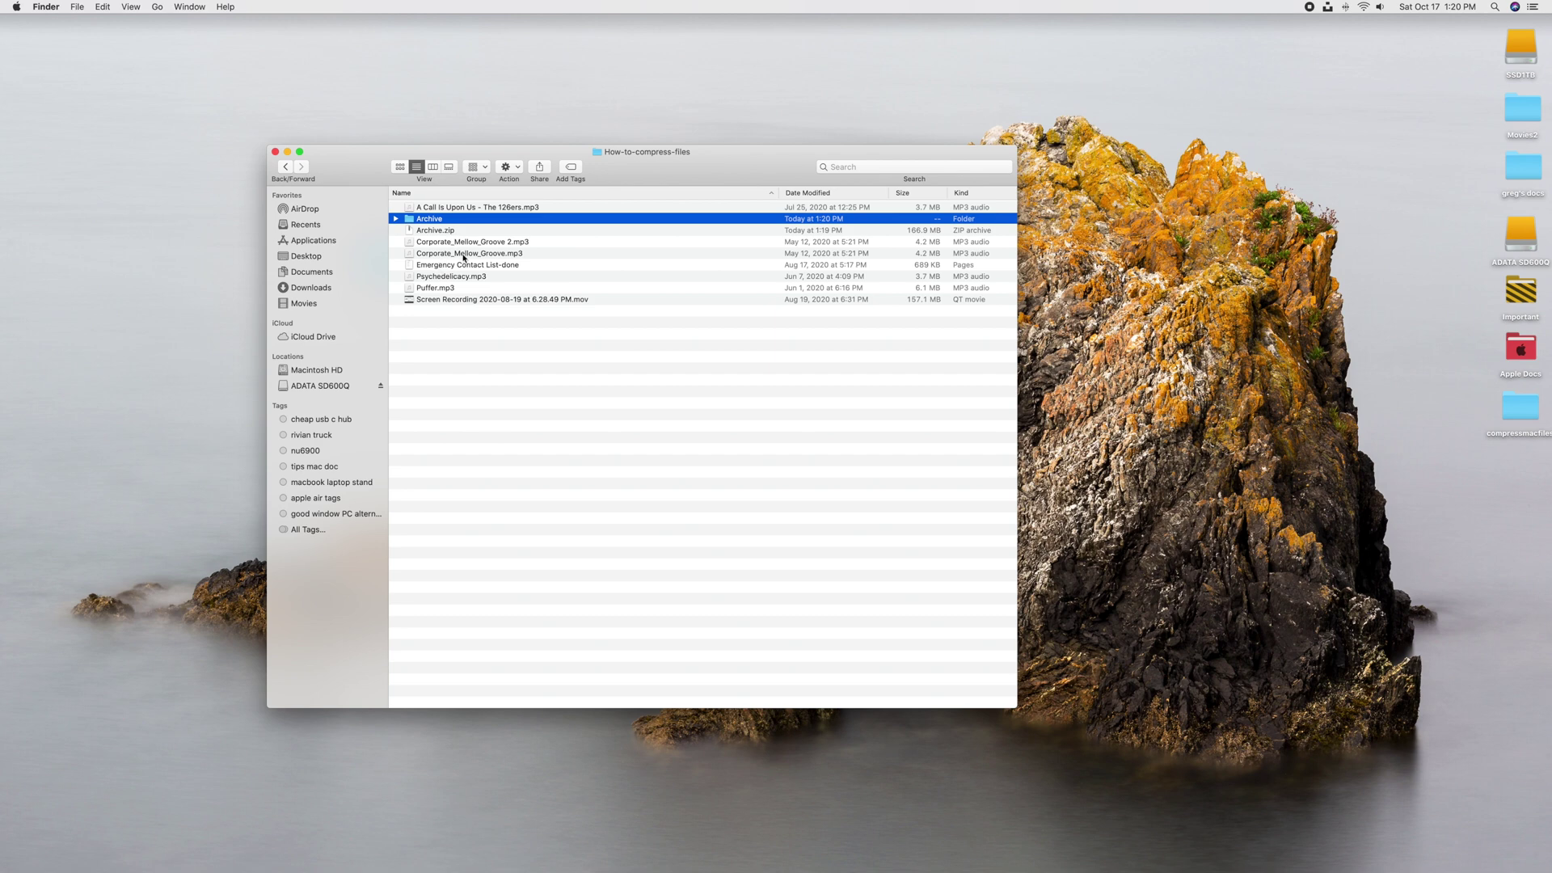
click(285, 166)
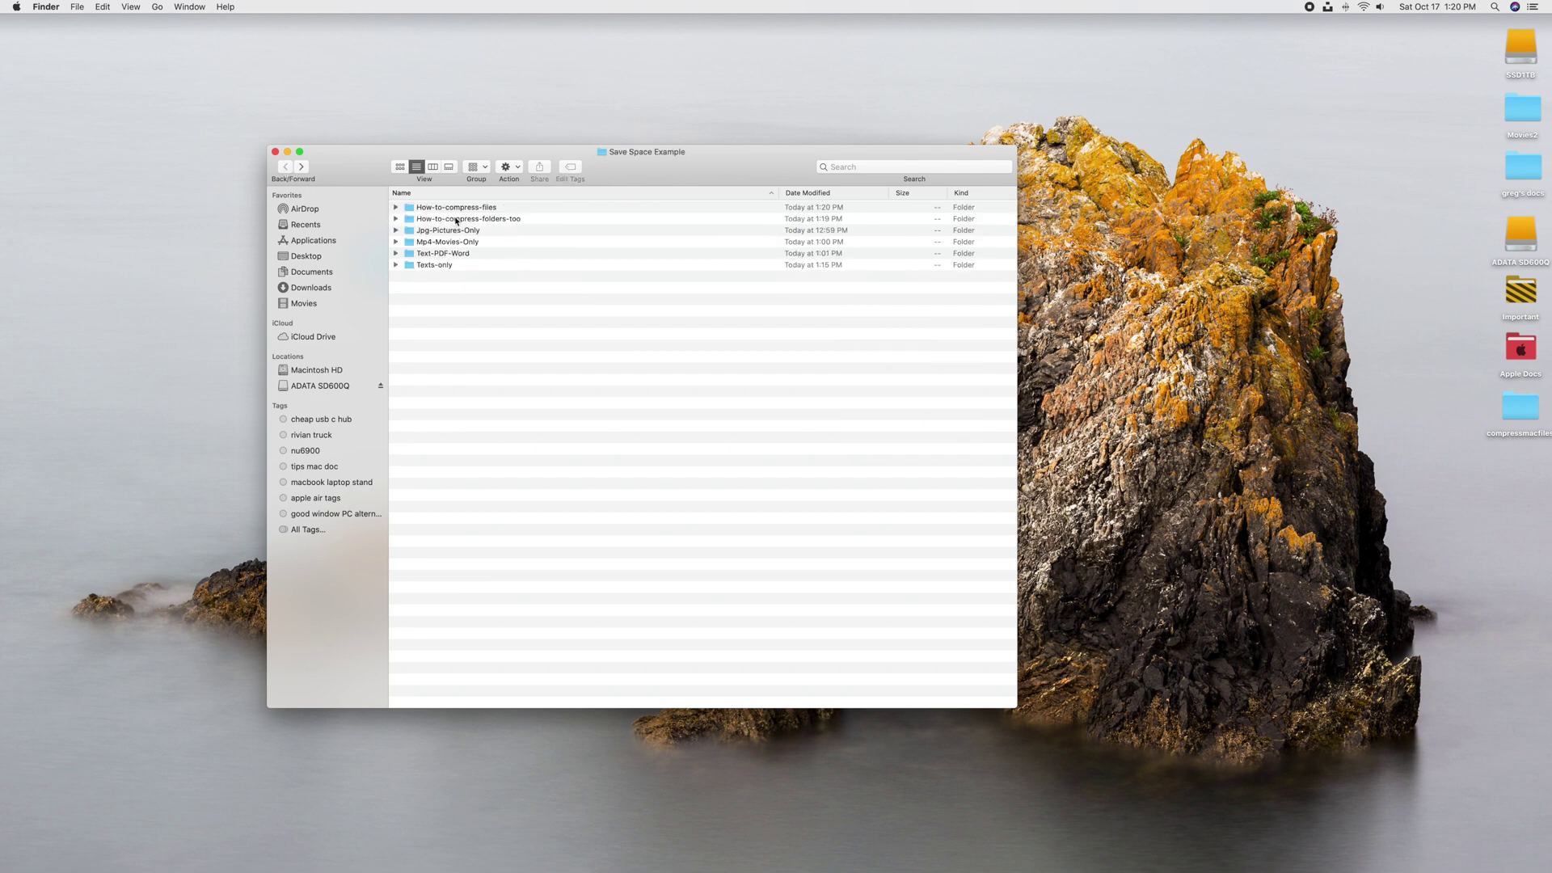
Step: In How-to-compress-folders-too, select all five items and compress them into Archive.zip
double_click(457, 219)
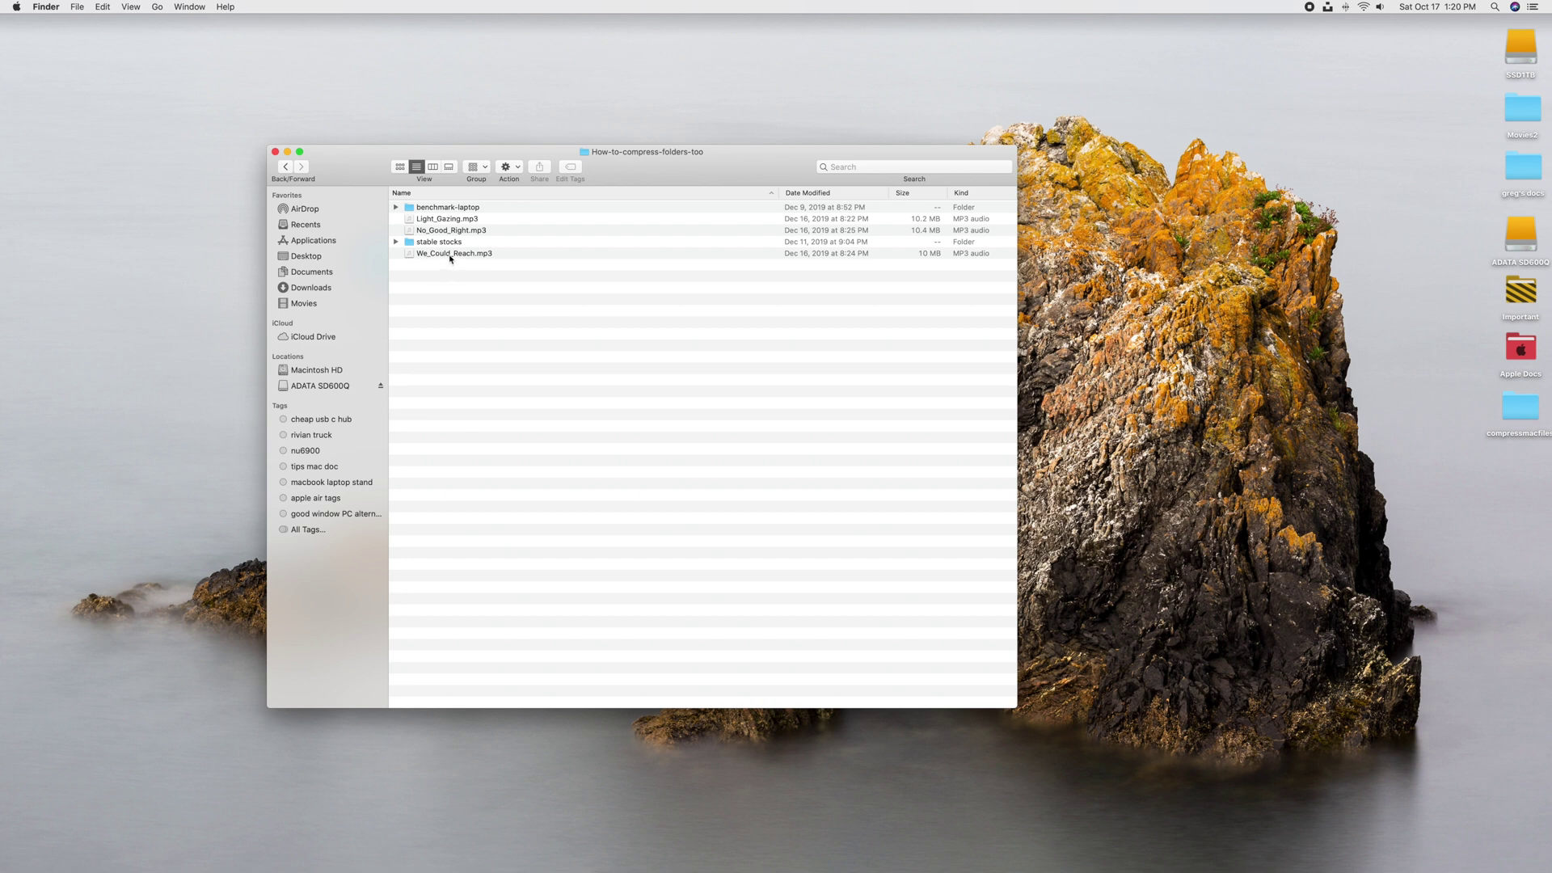
click(456, 210)
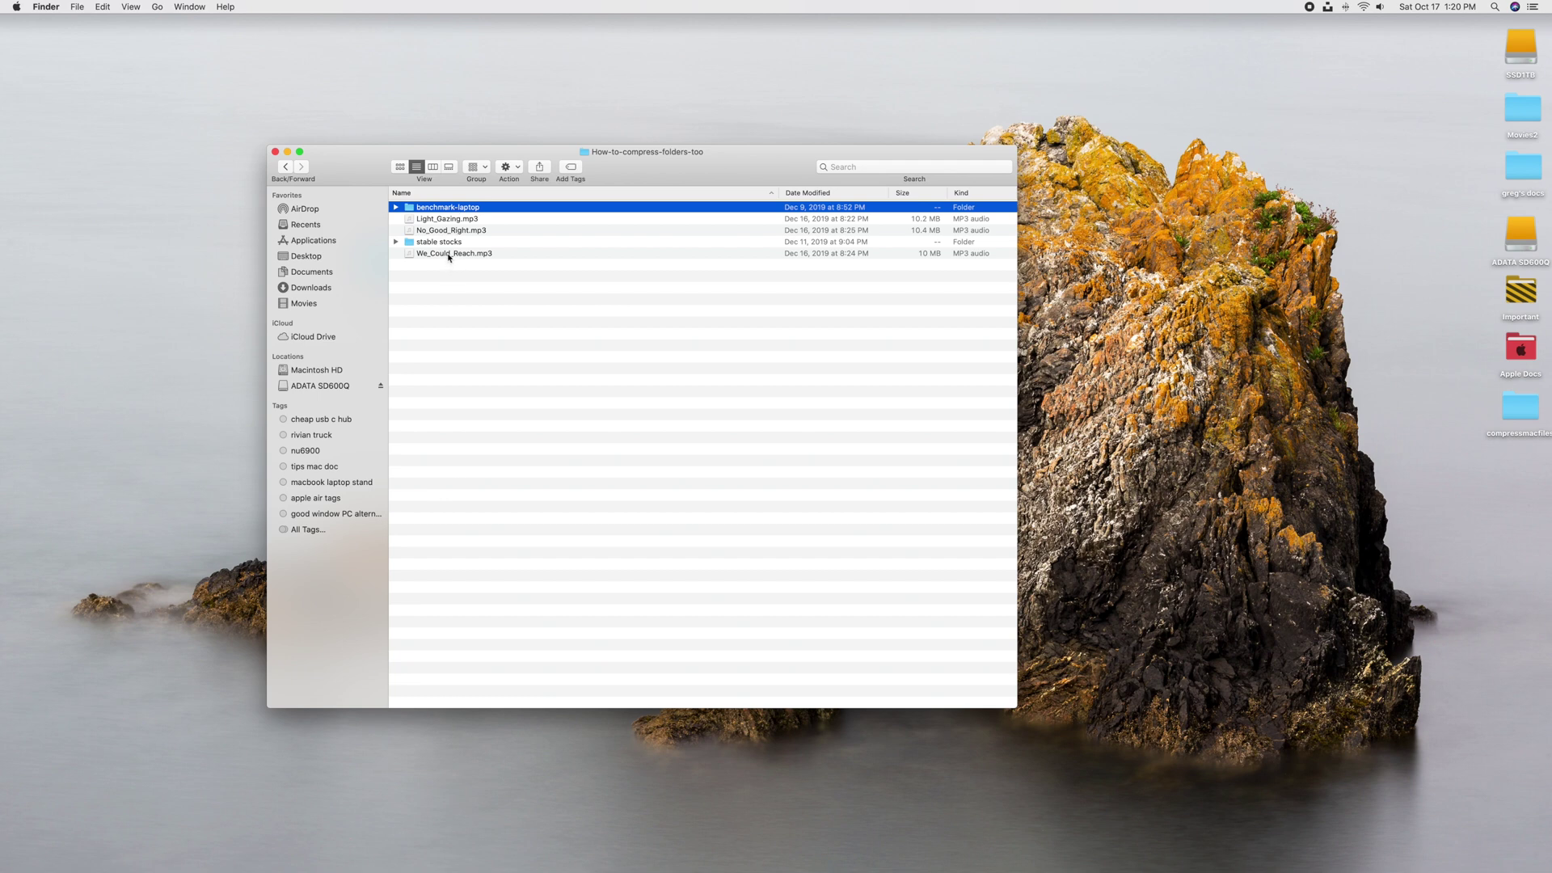
shift+click(449, 254)
right_click(449, 256)
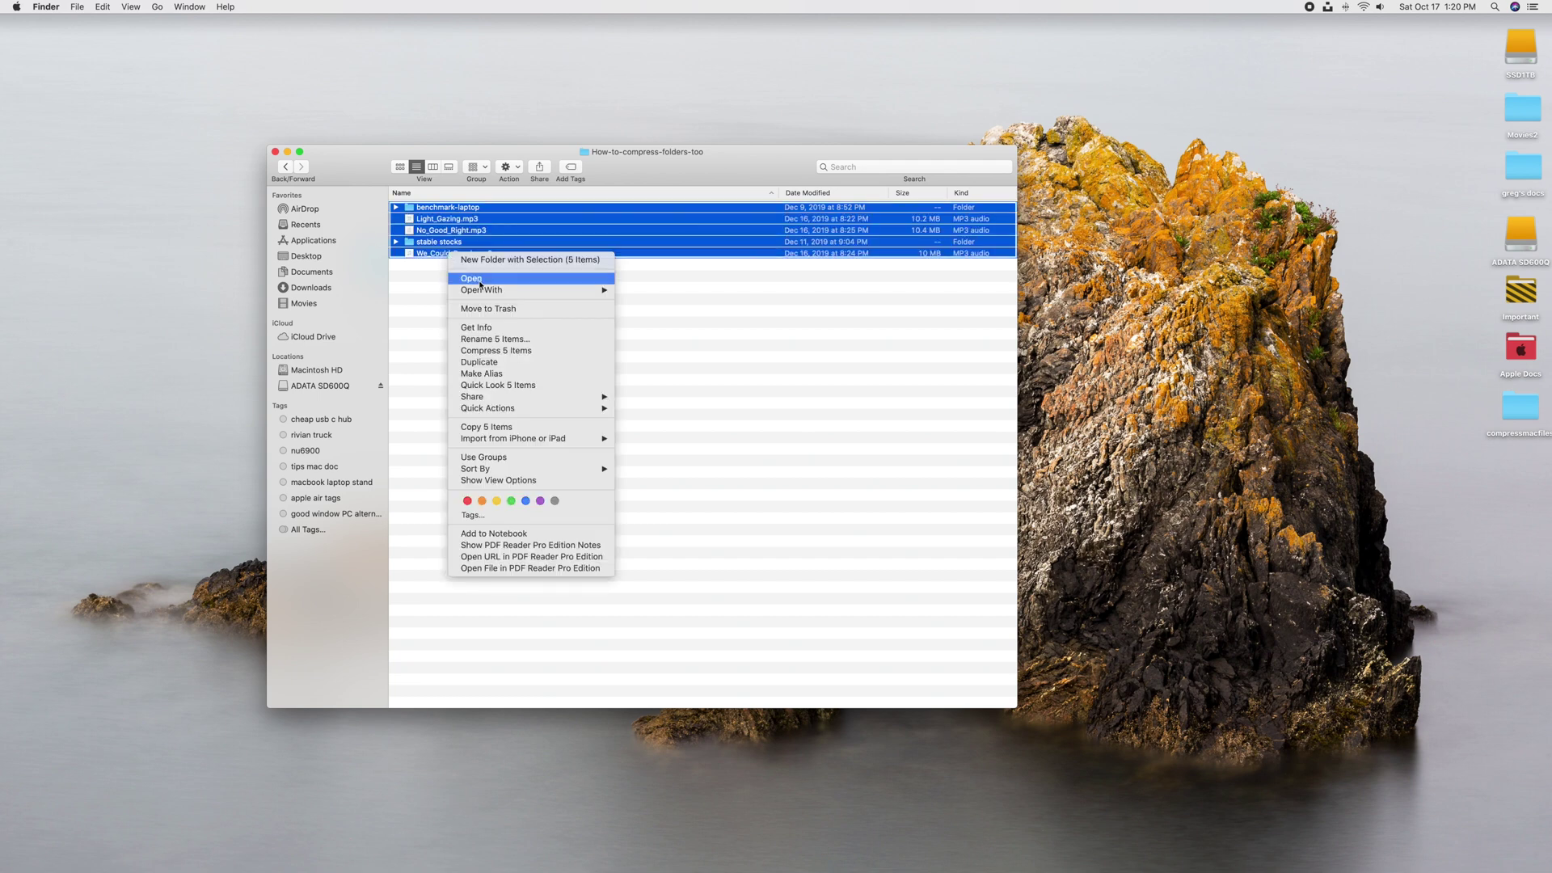
click(497, 350)
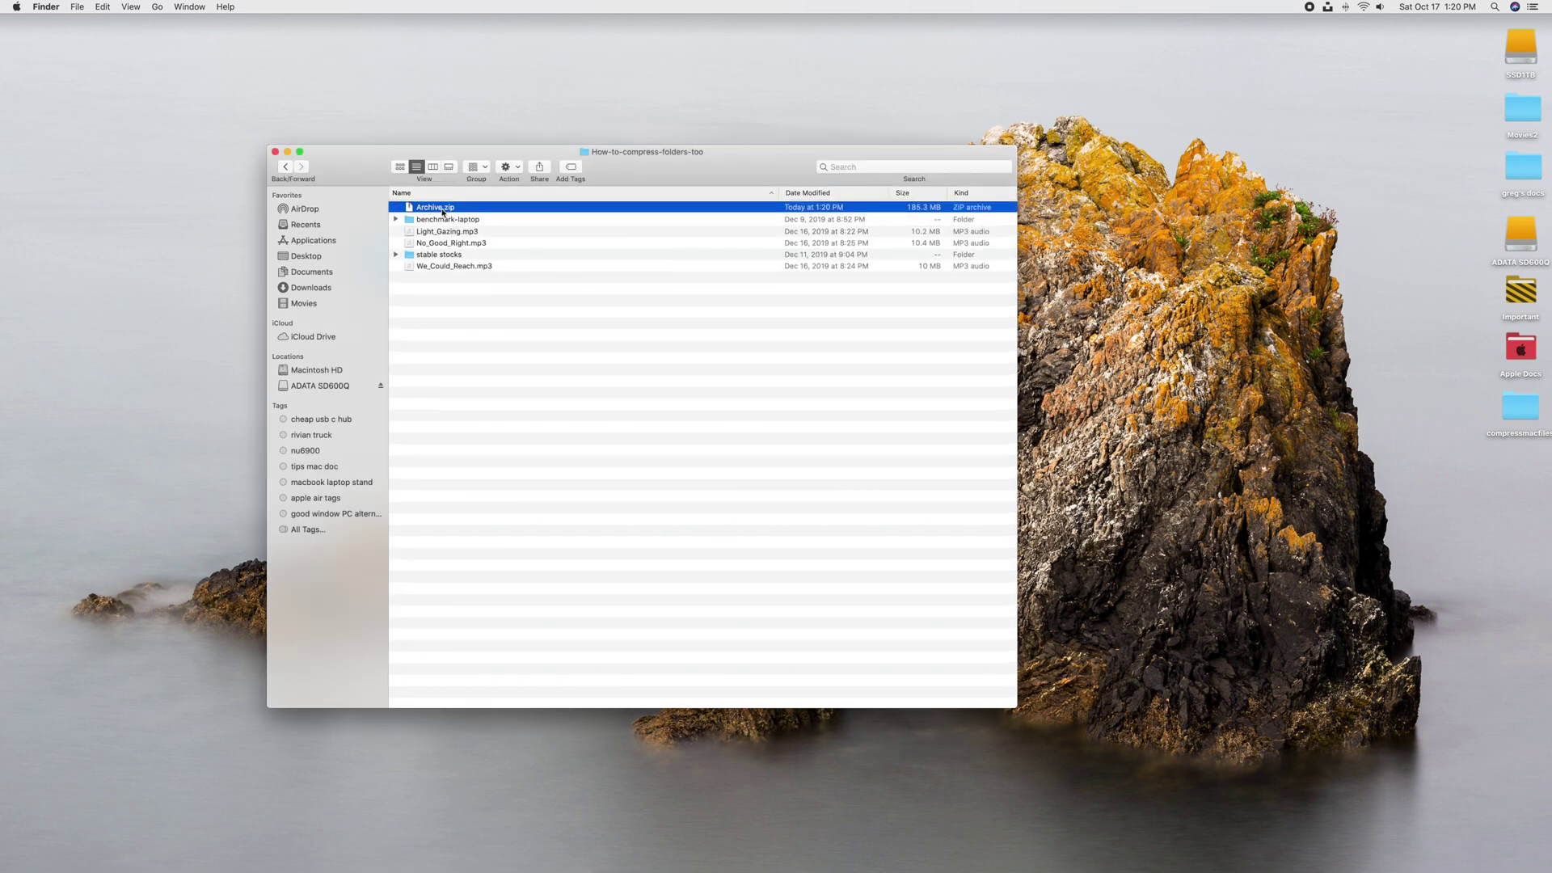
Step: Unpack Archive.zip and inspect the extracted Archive folder, including benchmark-laptop
double_click(436, 208)
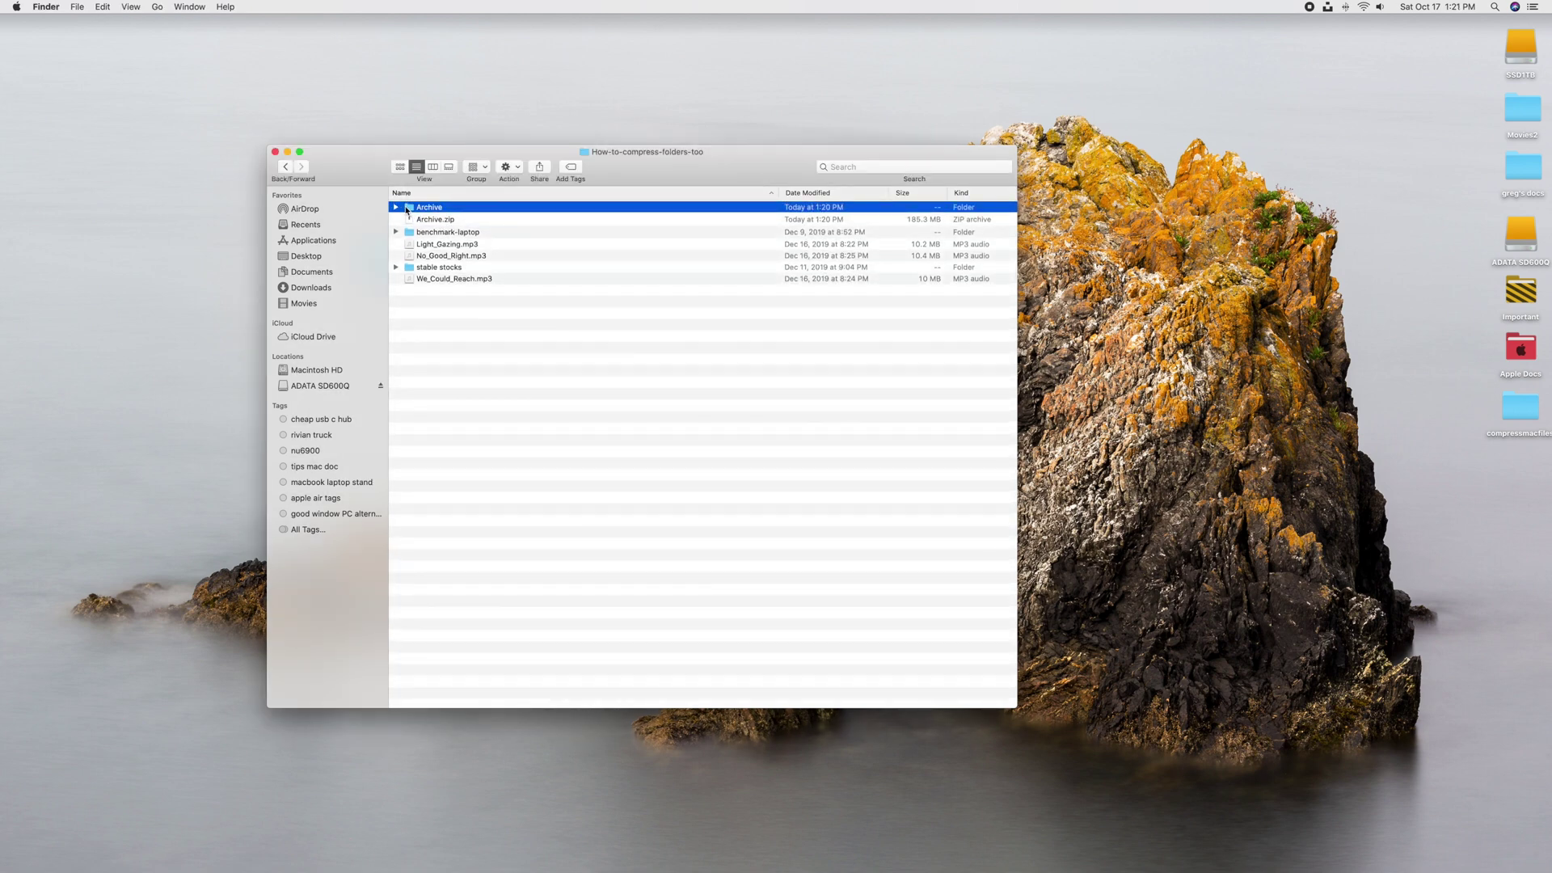
click(396, 208)
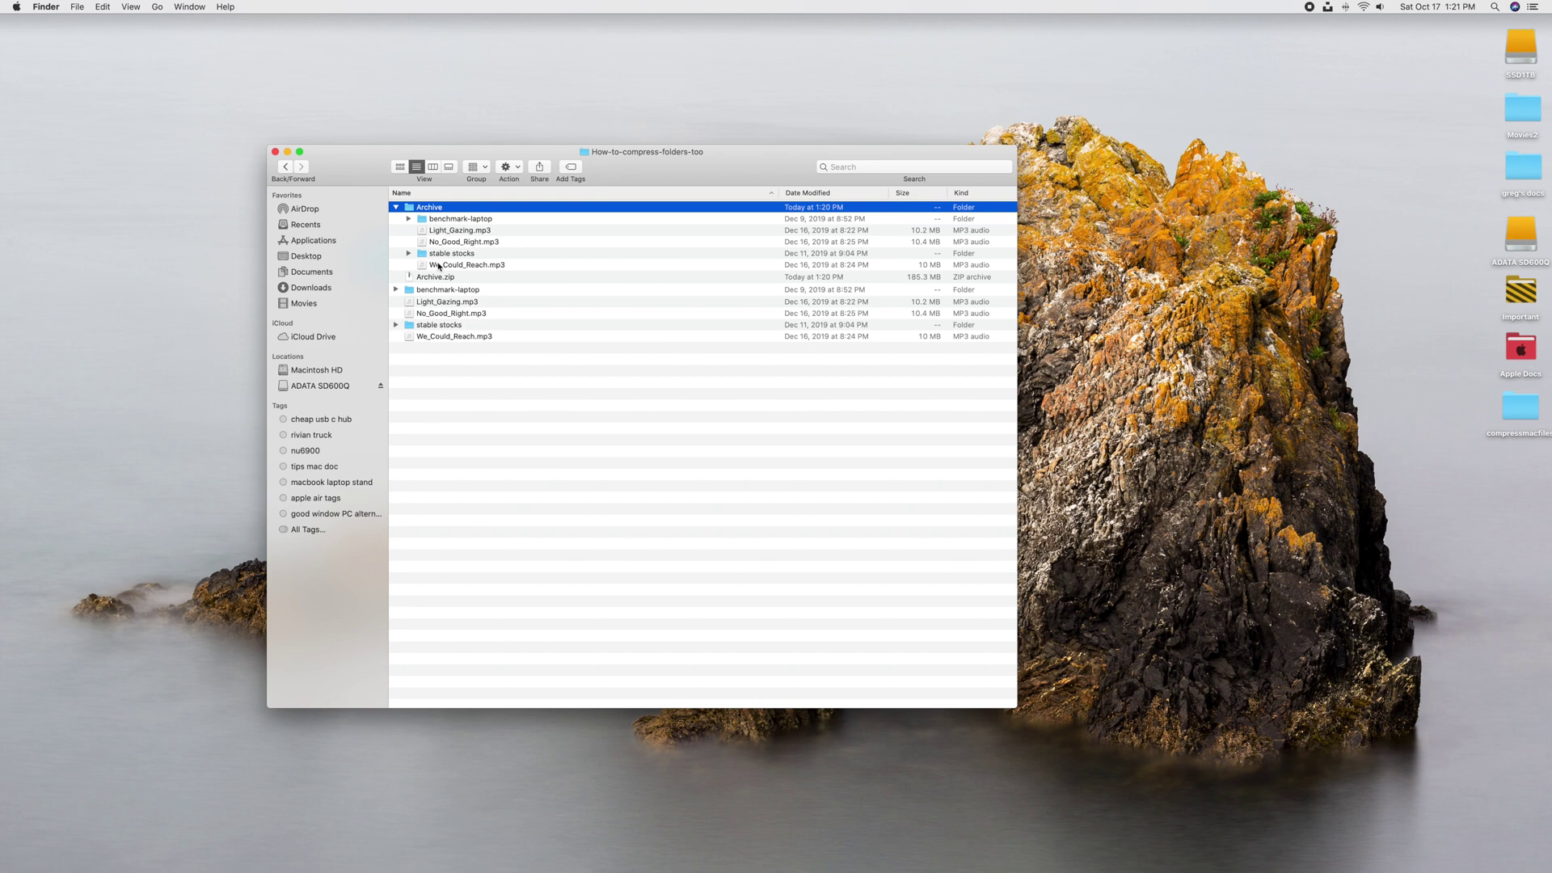
click(409, 219)
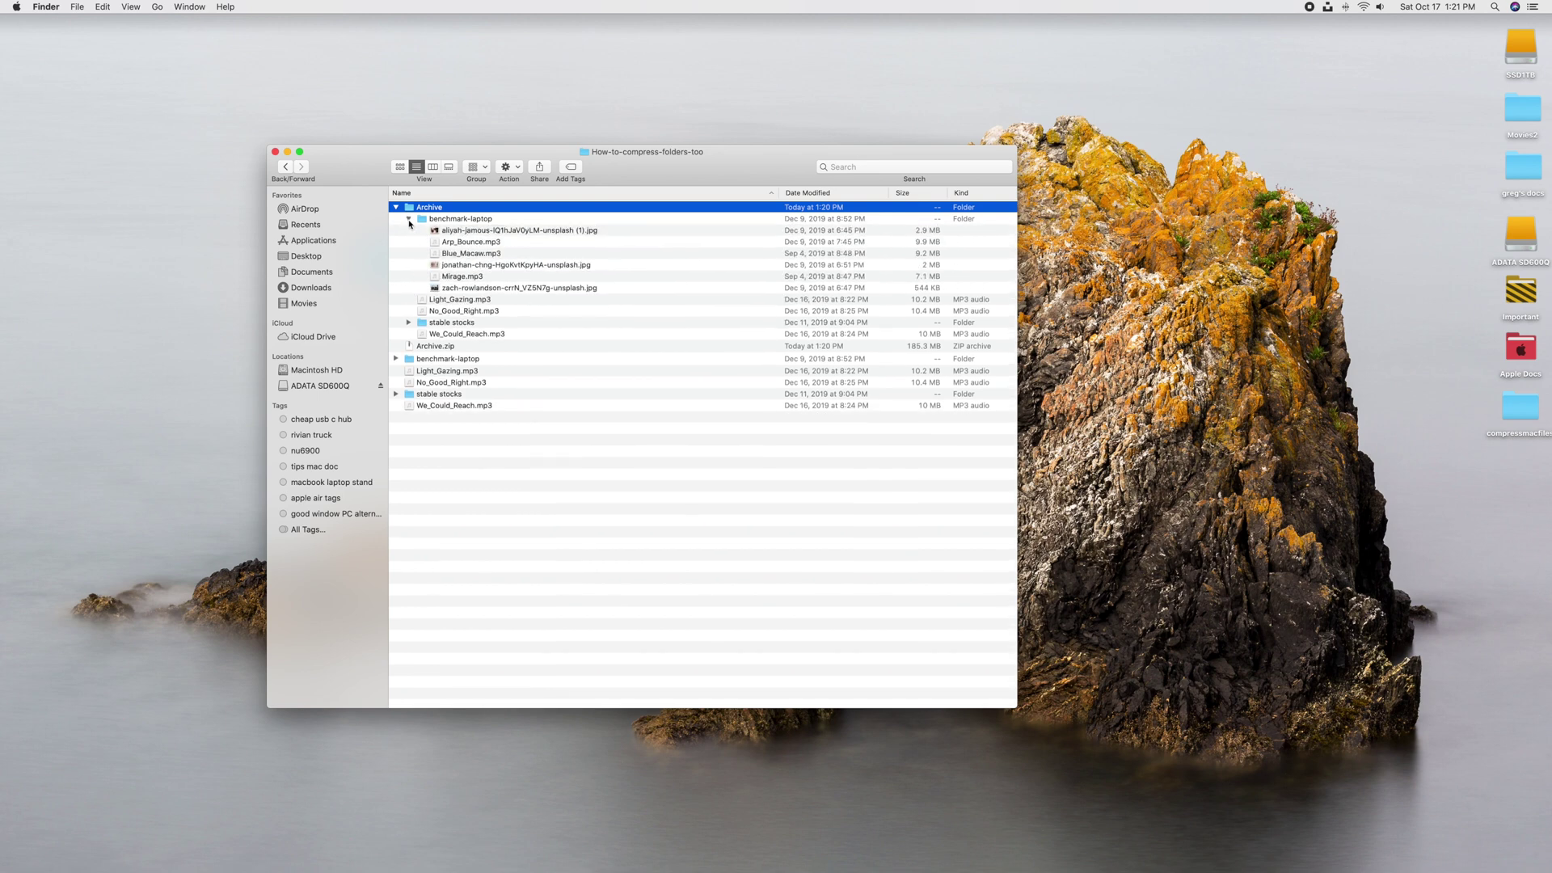
click(409, 219)
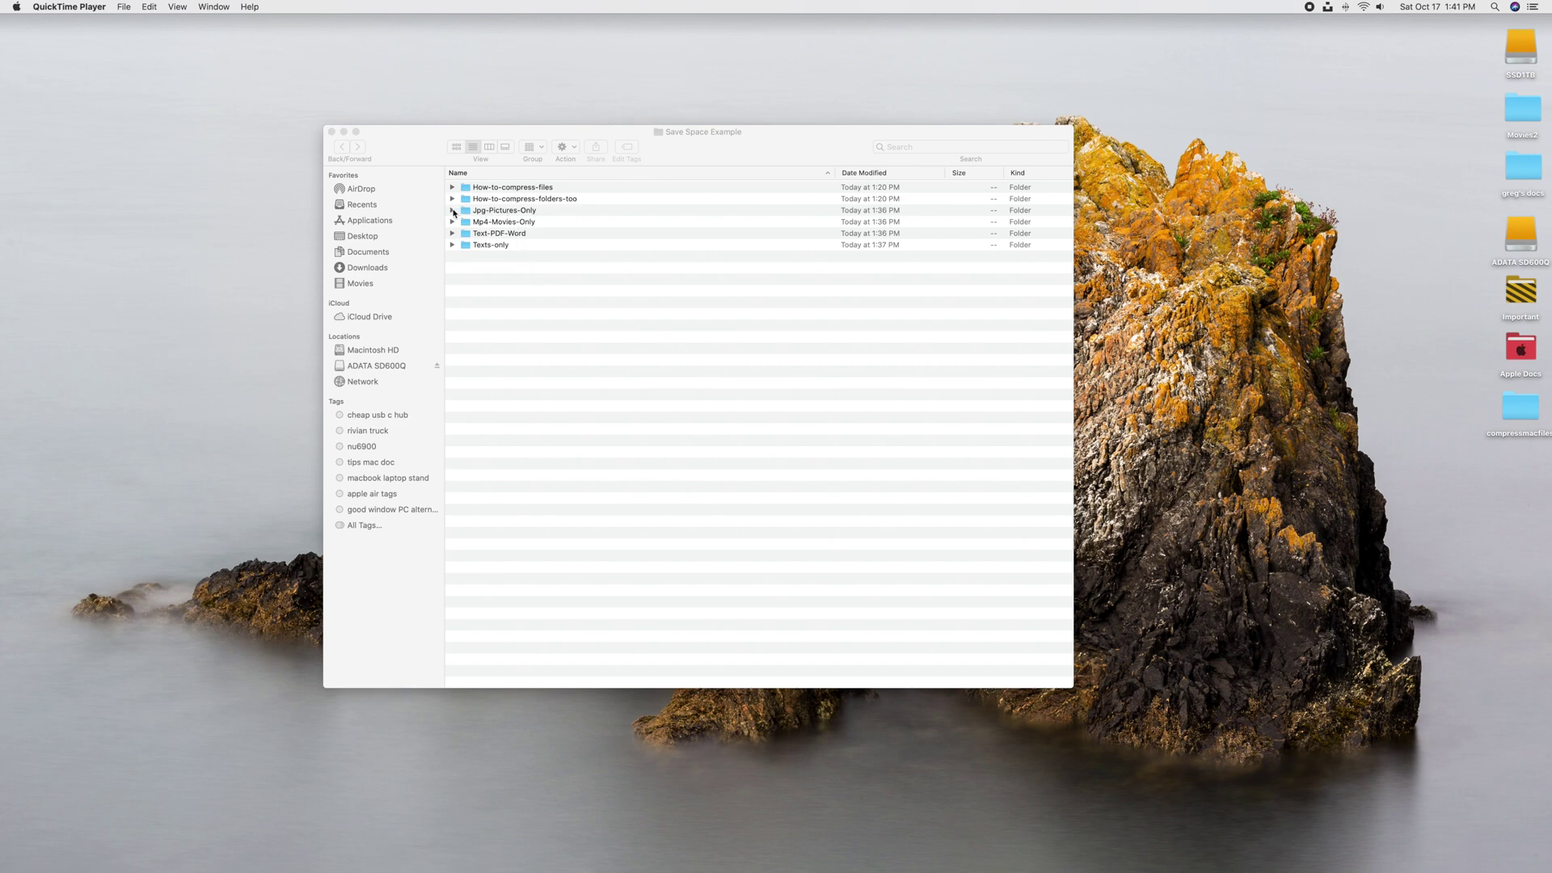
Step: Check Jpg-Pictures-Only's contents and size, then compress it into a 254 MB Jpg-Pictures-Only.zip
click(453, 211)
click(453, 211)
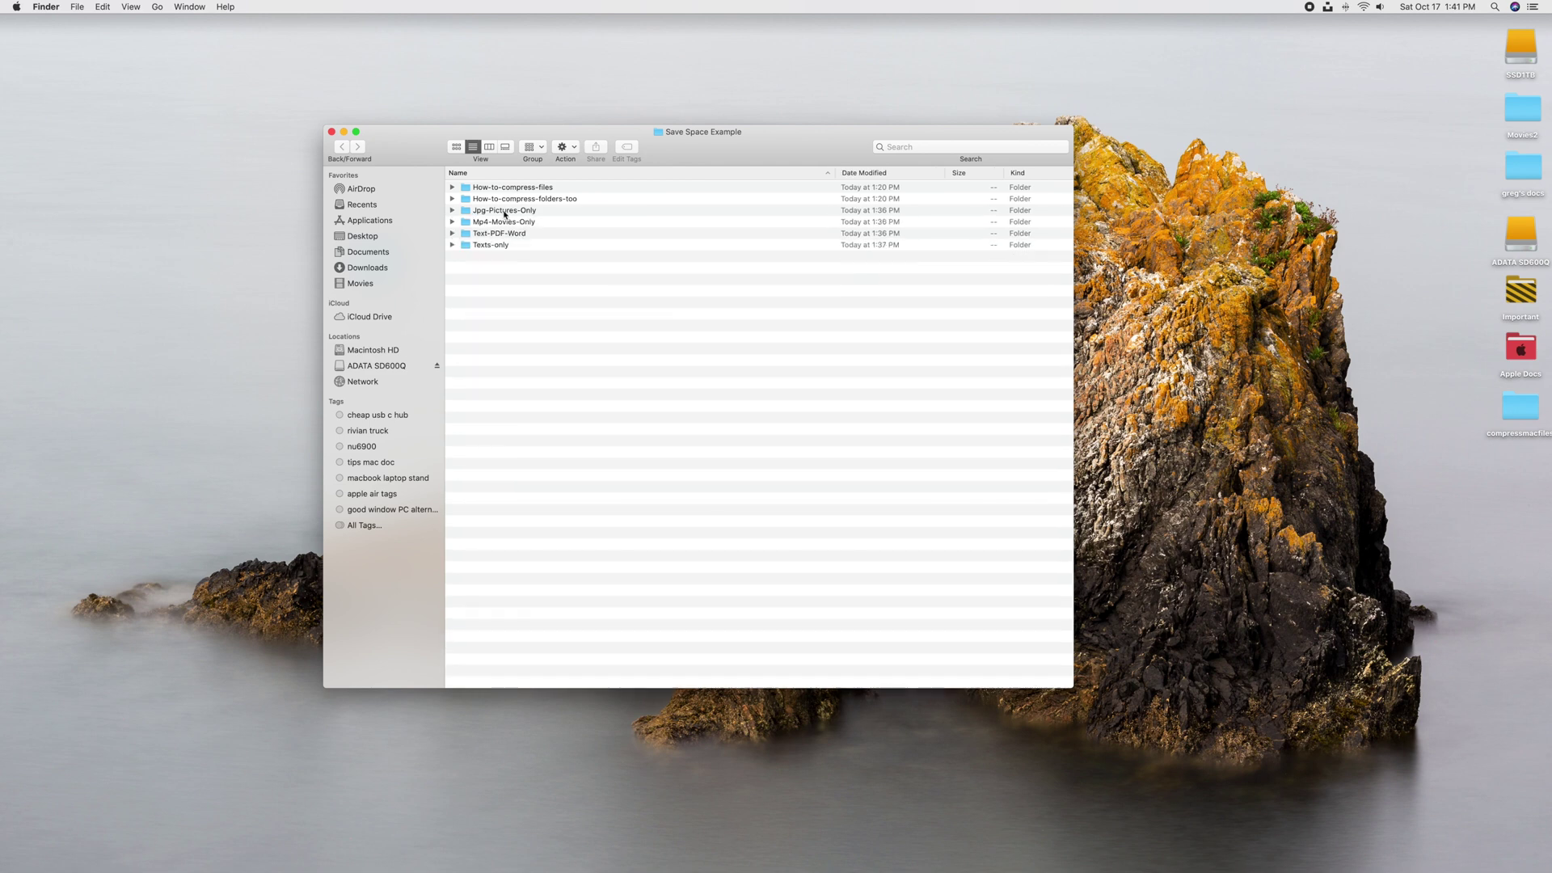
click(514, 209)
right_click(518, 212)
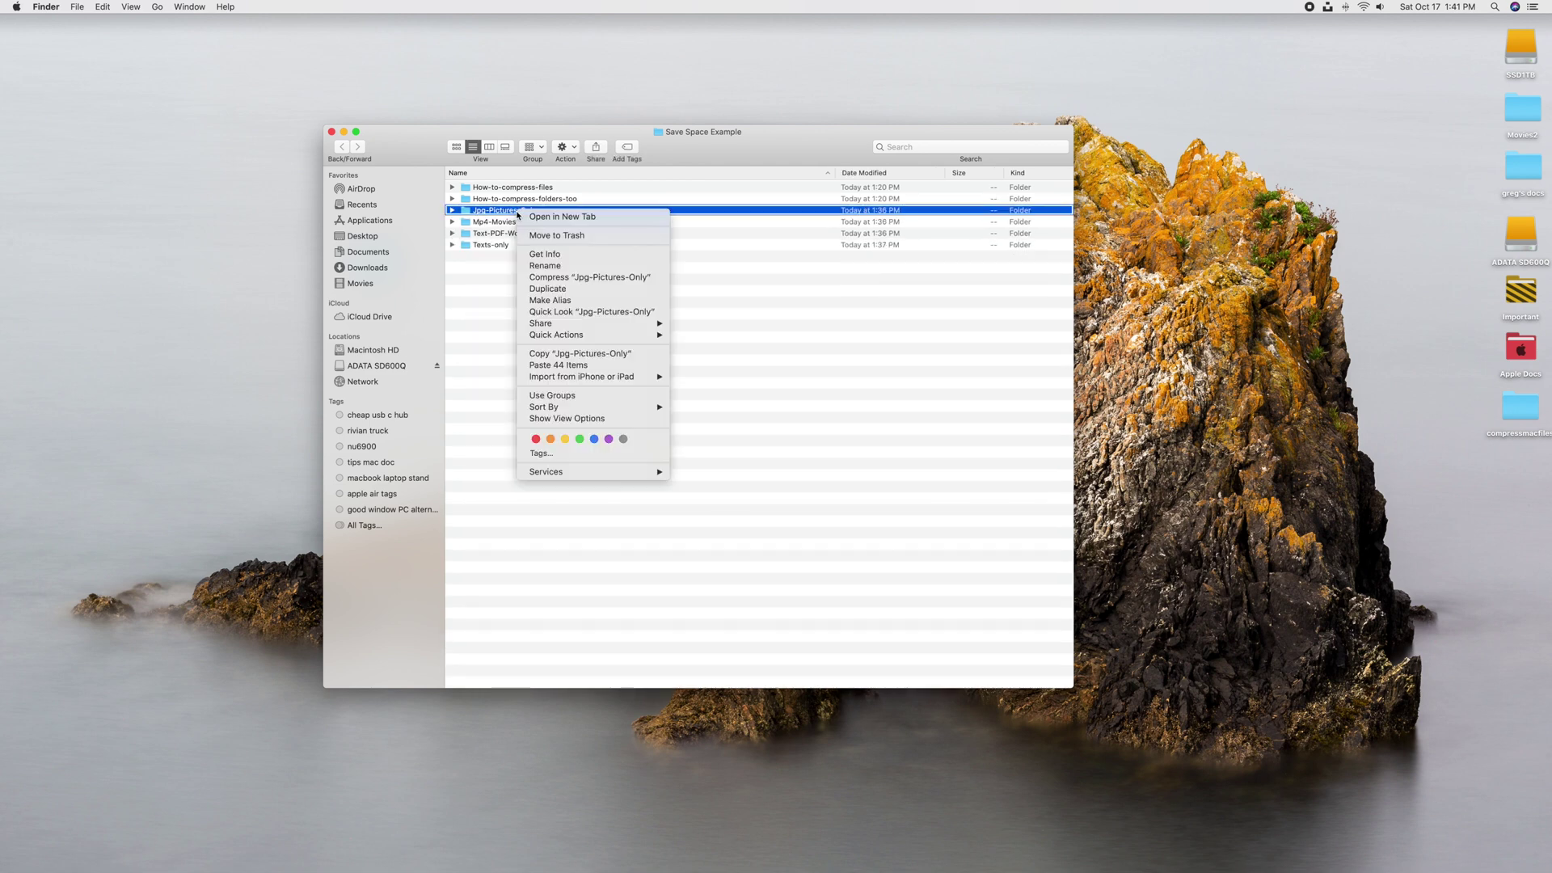
click(541, 254)
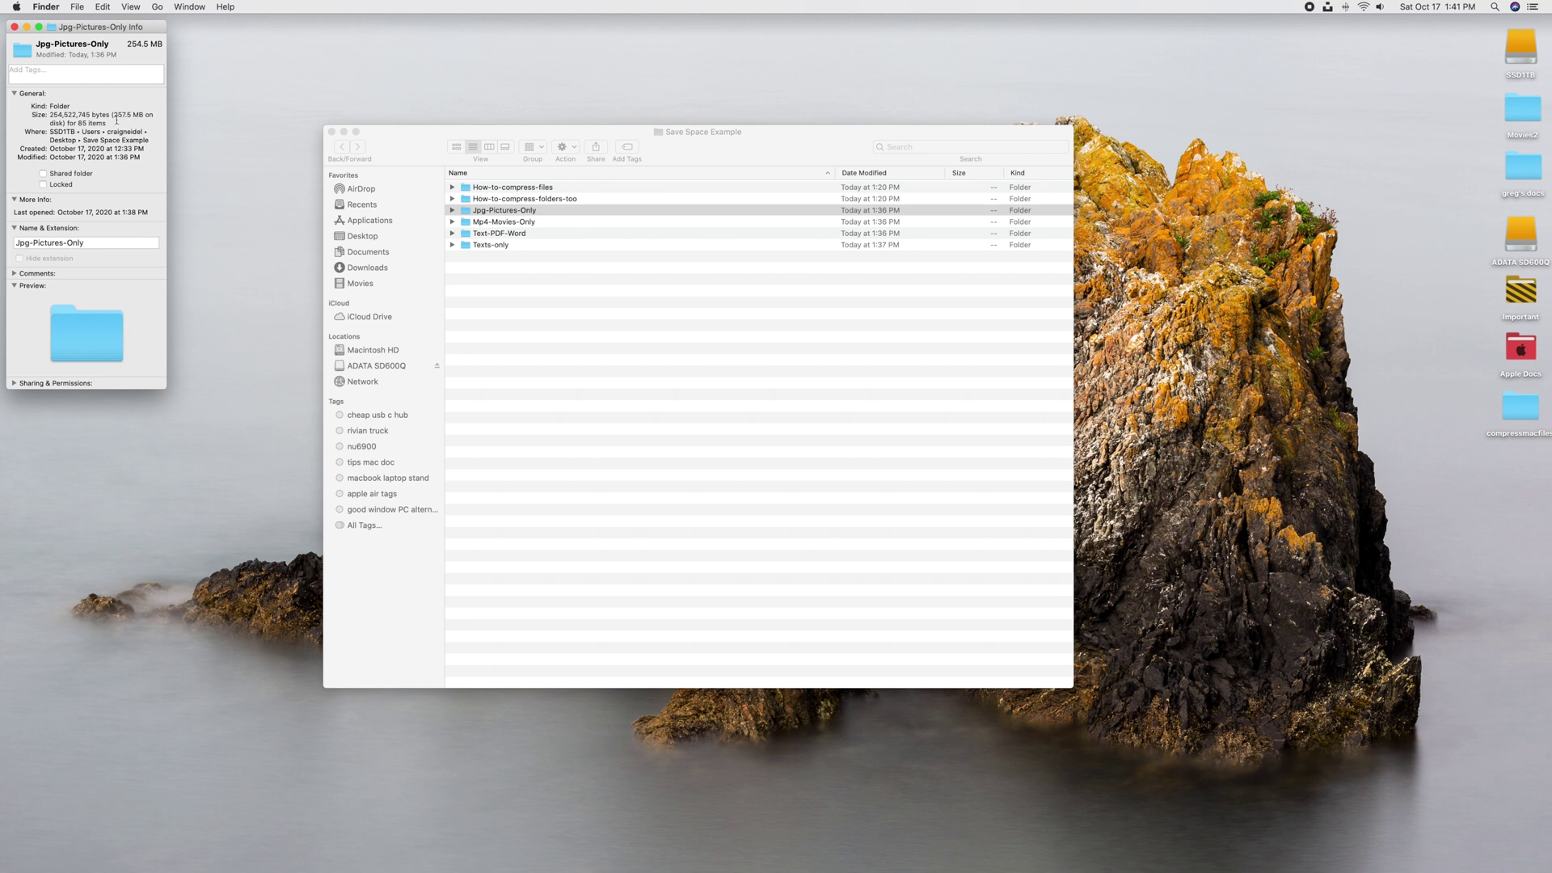
click(13, 26)
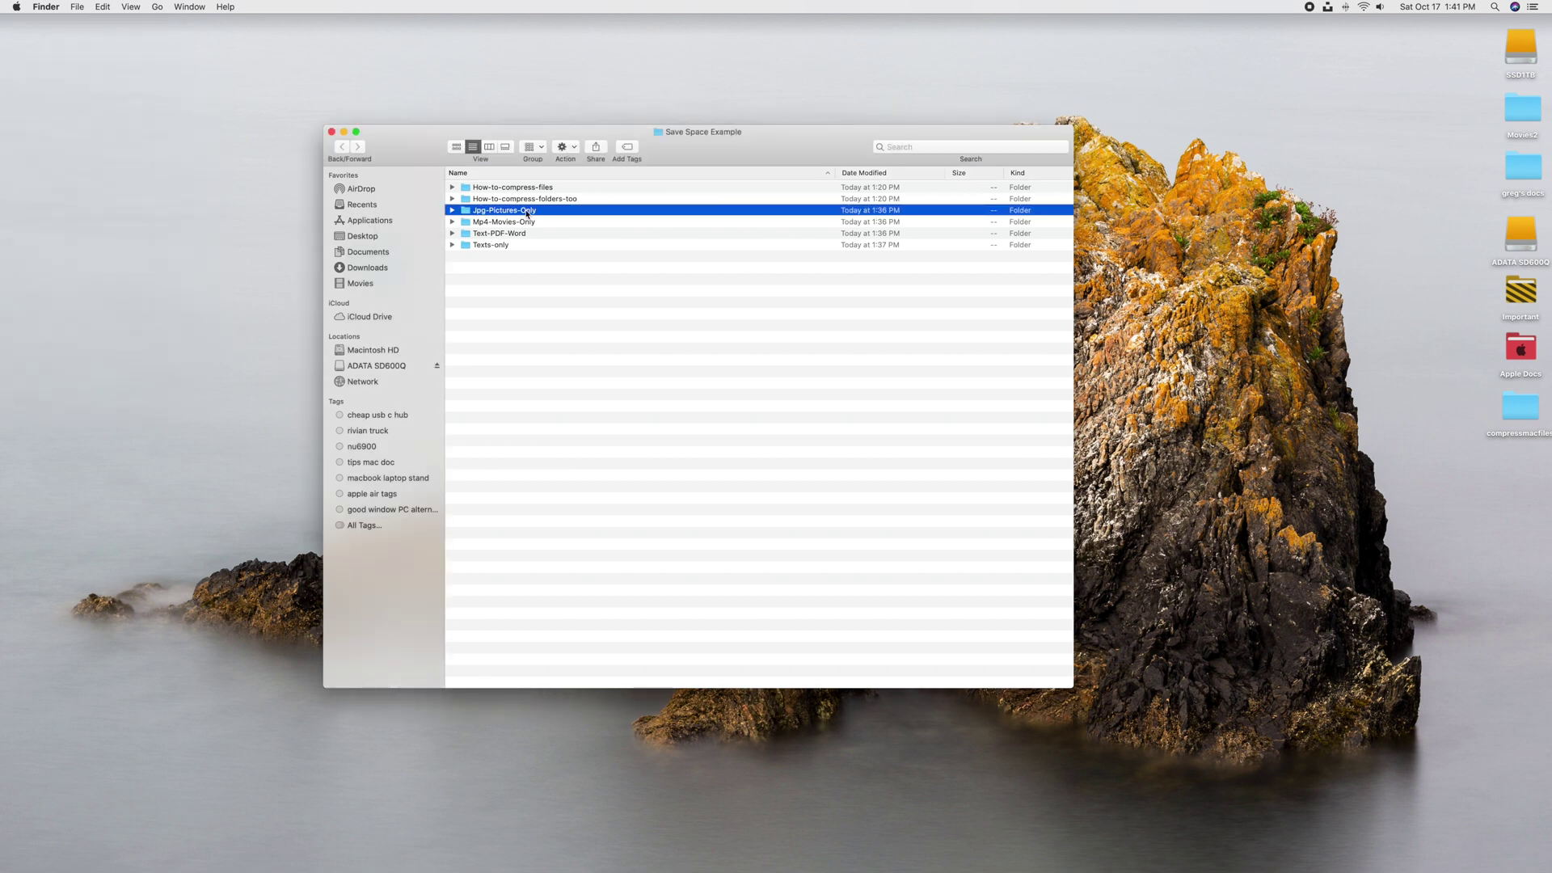
right_click(526, 212)
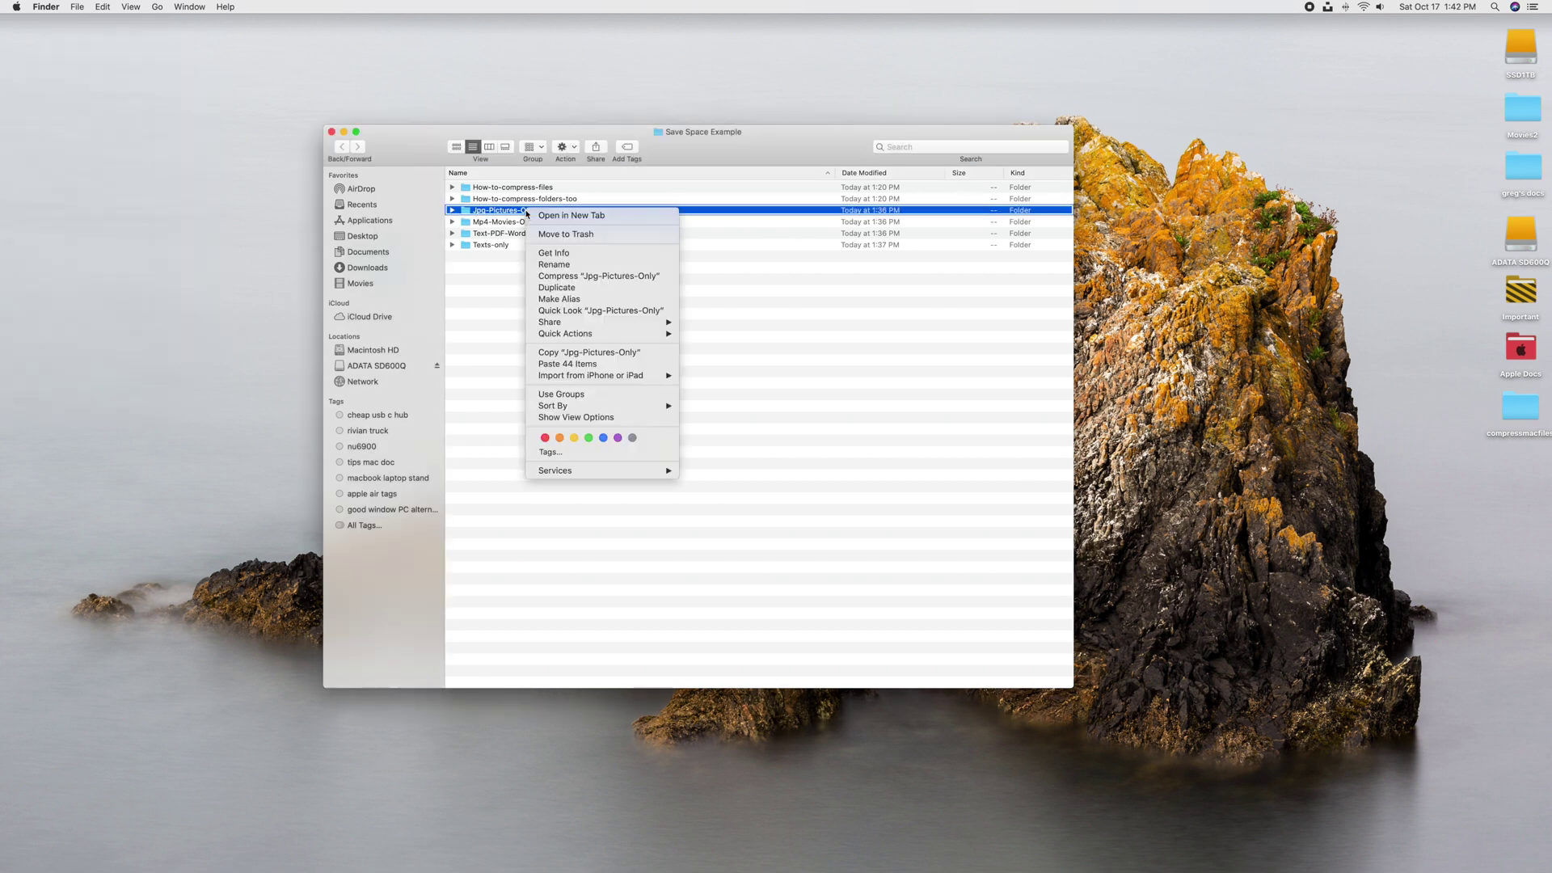
click(563, 274)
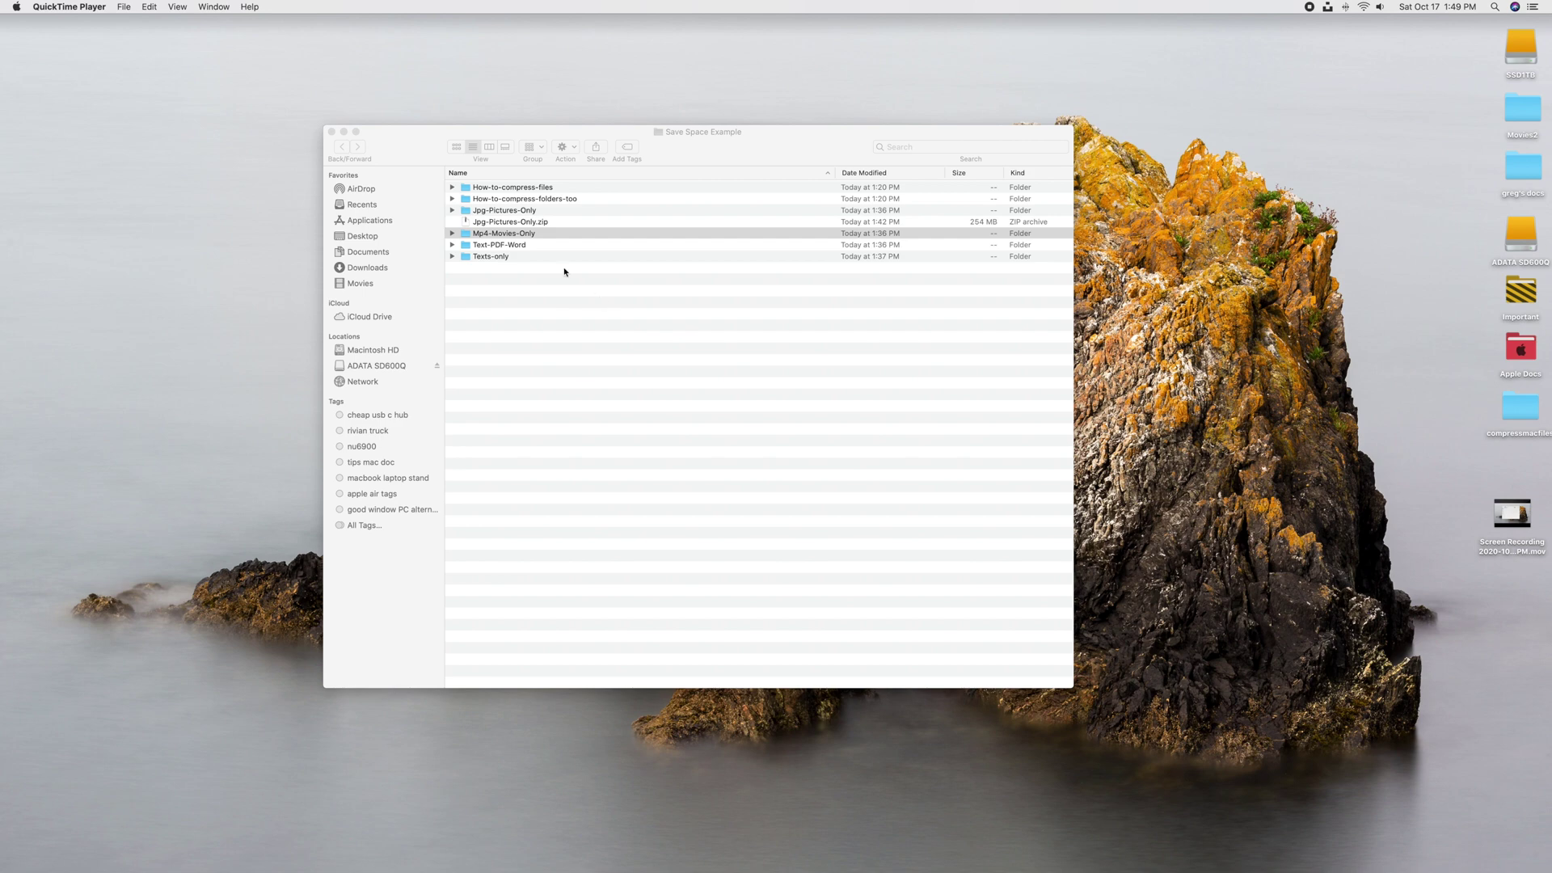
Step: Review the Mp4-Movies-Only folder's movie files and its 1.01 GB size in Get Info
click(453, 235)
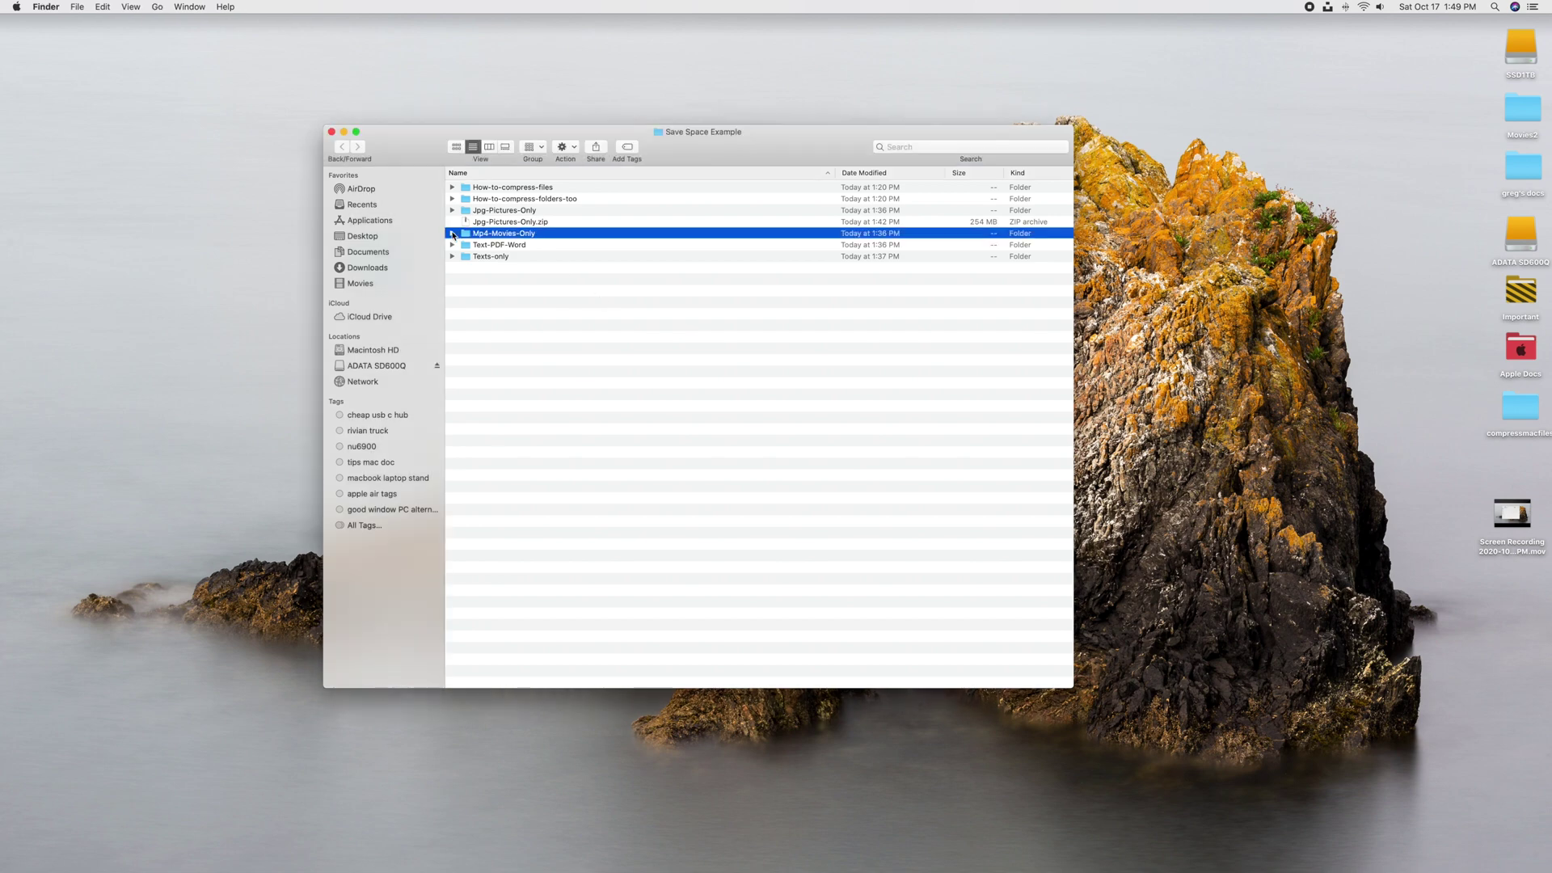
click(453, 234)
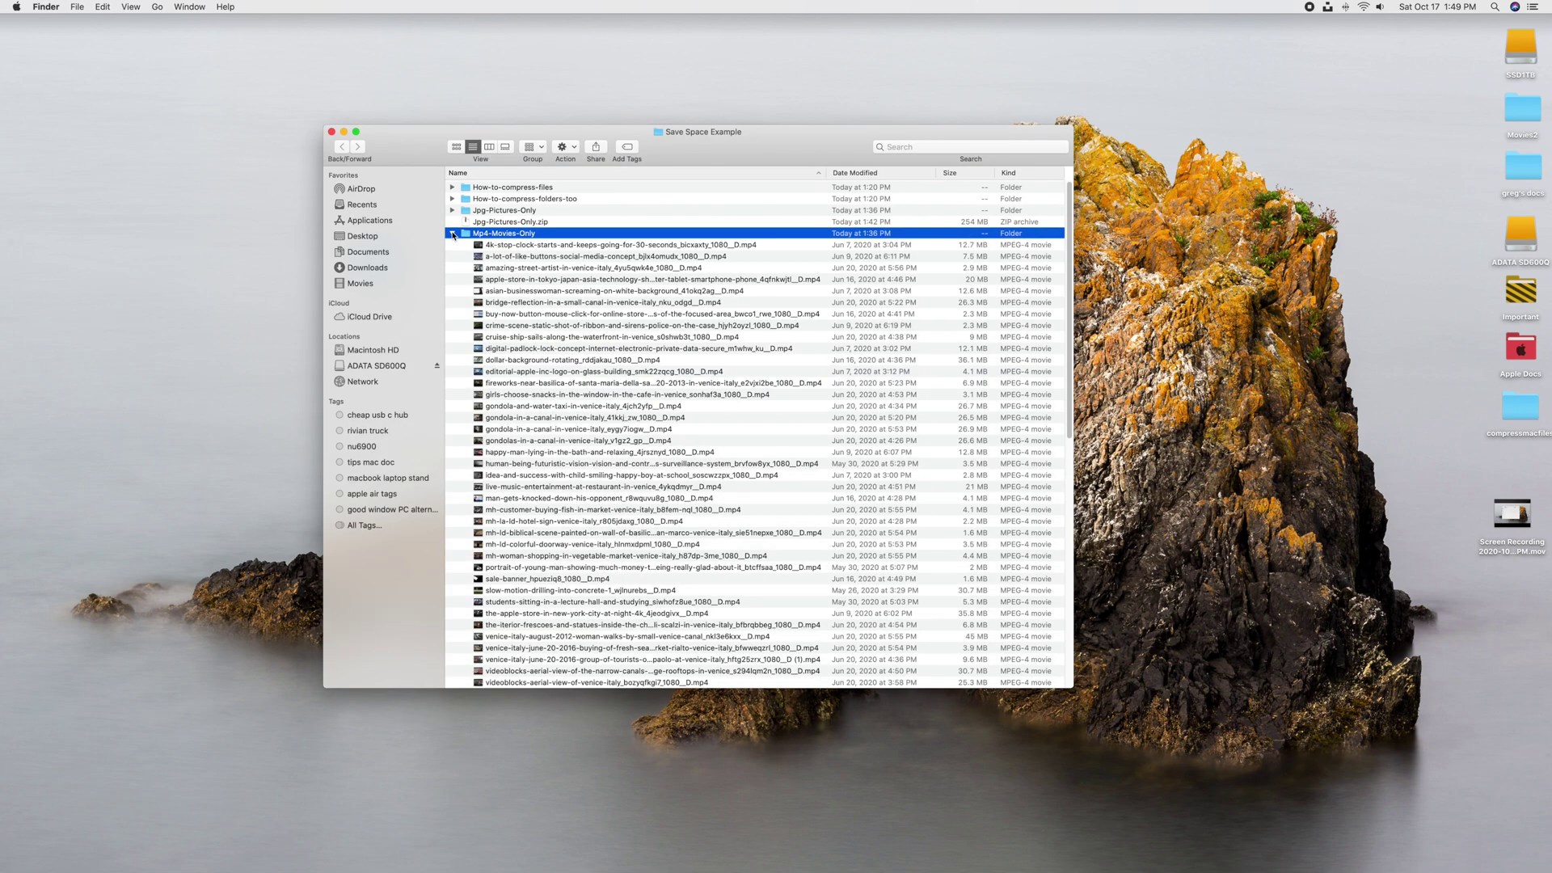
click(453, 233)
right_click(524, 239)
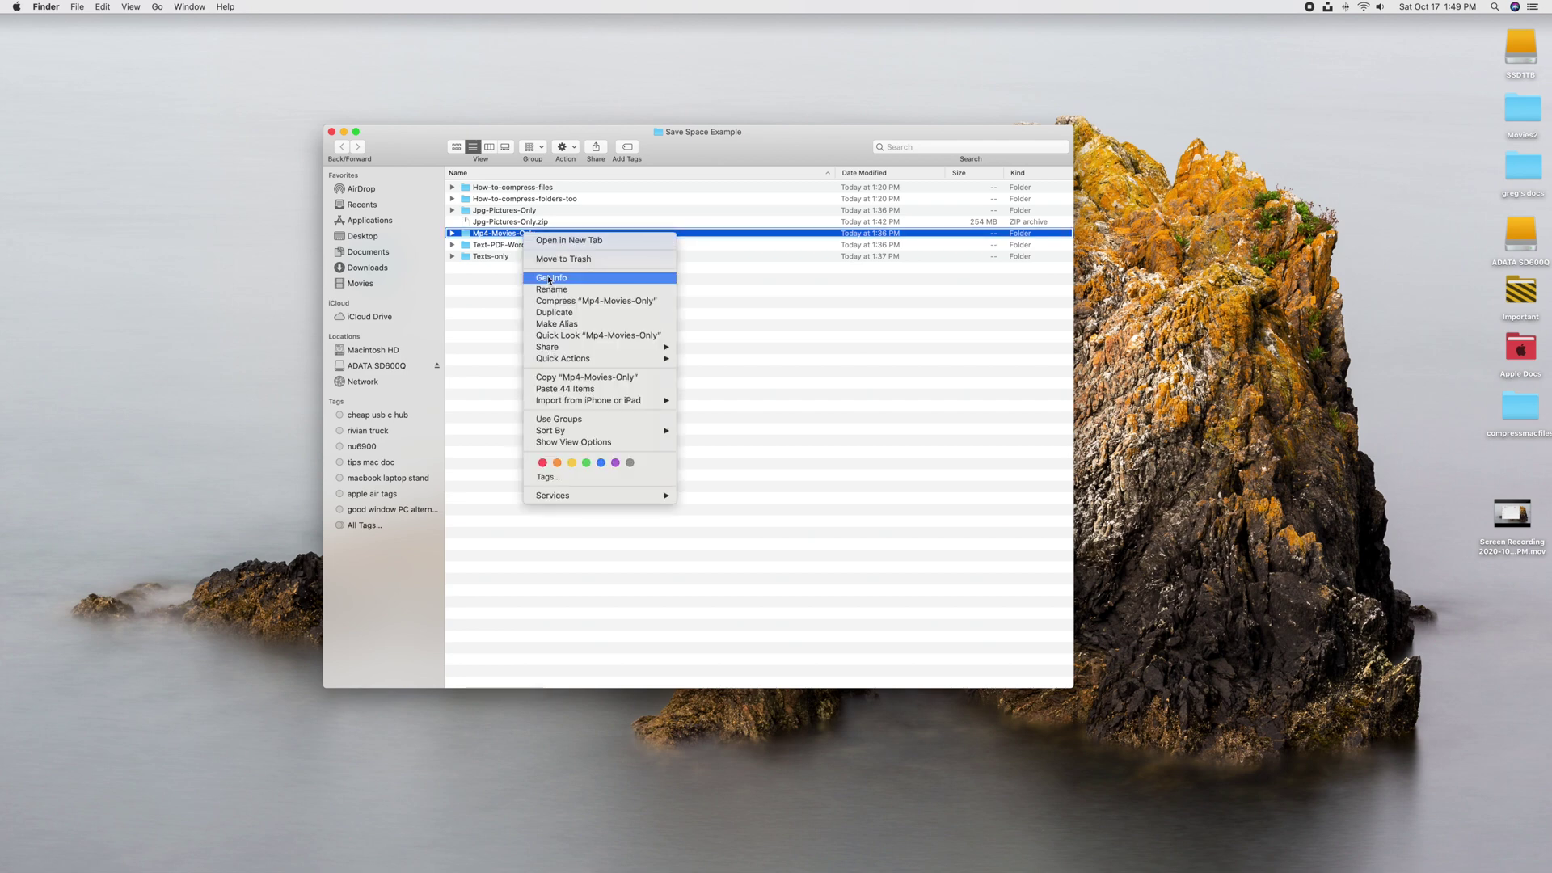
click(410, 226)
key(super+i)
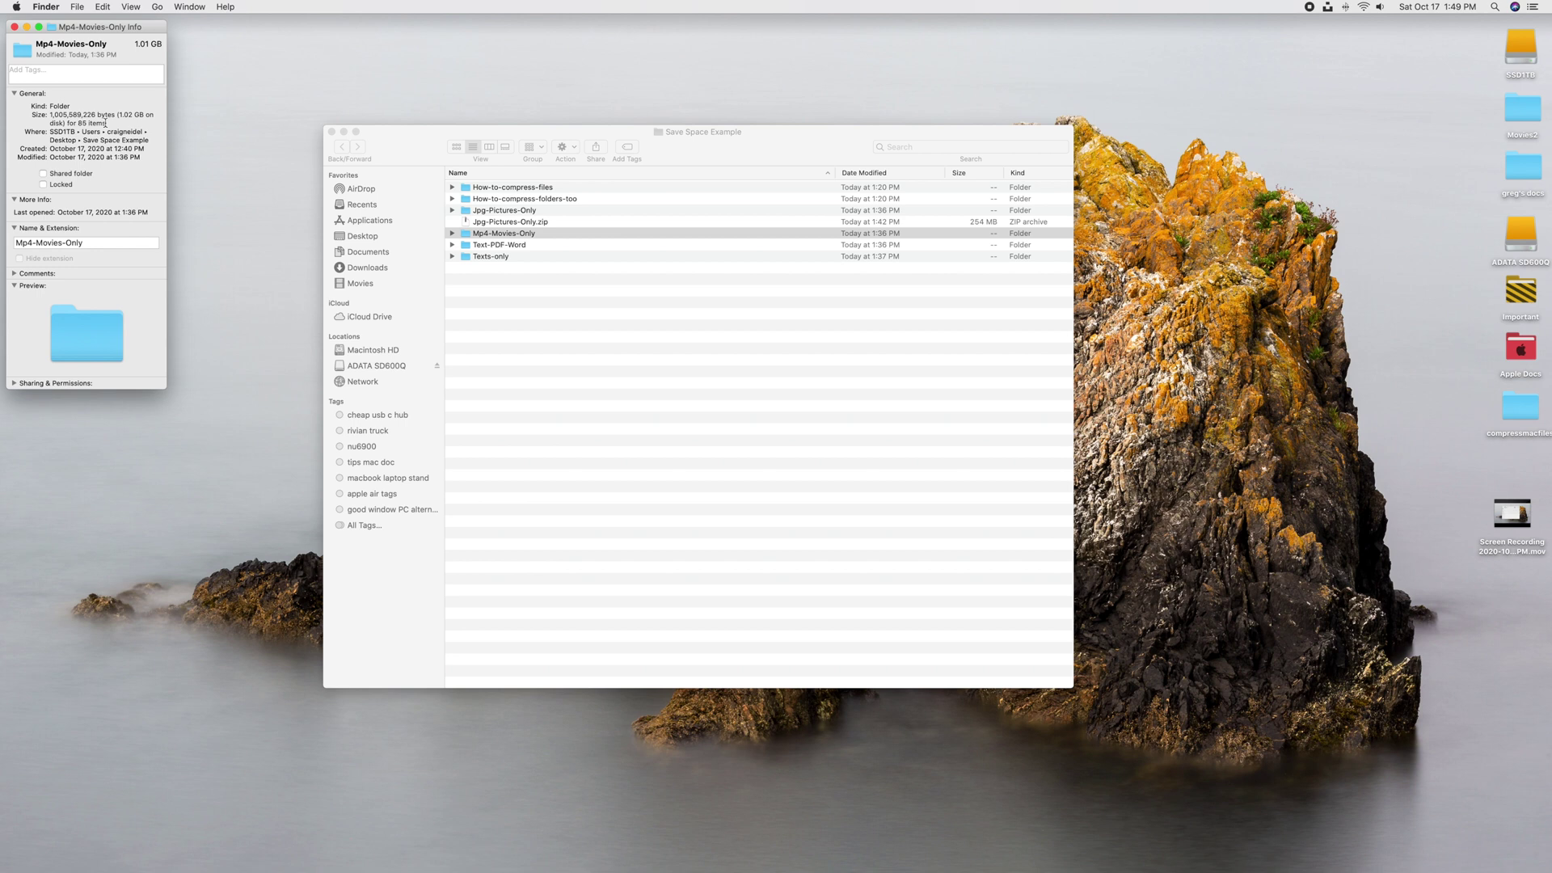
click(14, 26)
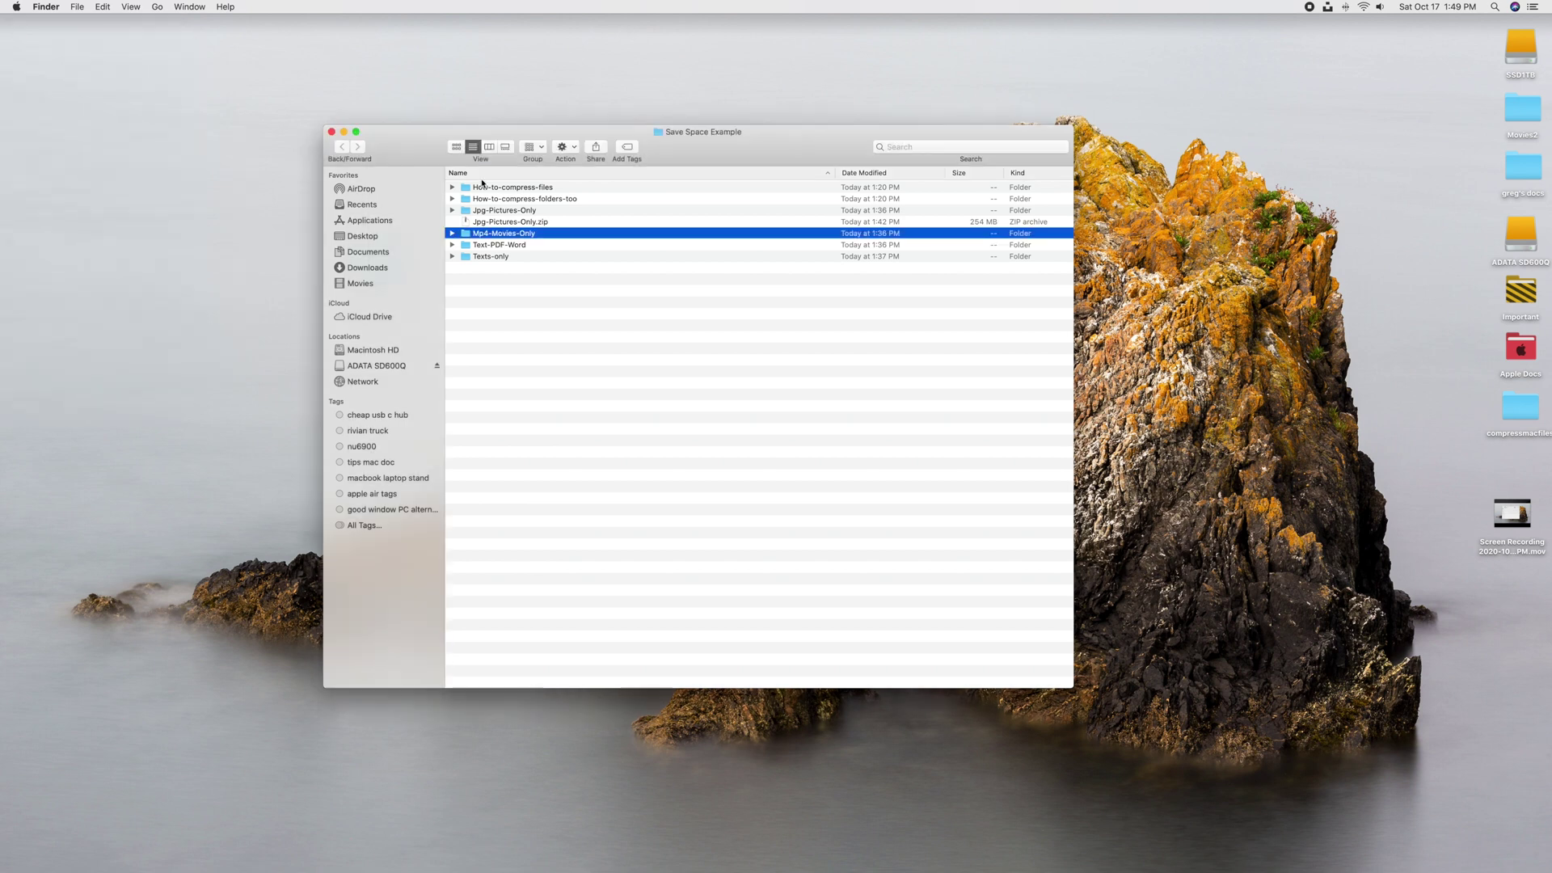
Step: Compress Mp4-Movies-Only into Mp4-Movies-Only.zip and check the 1 GB archive's info
right_click(503, 236)
click(555, 301)
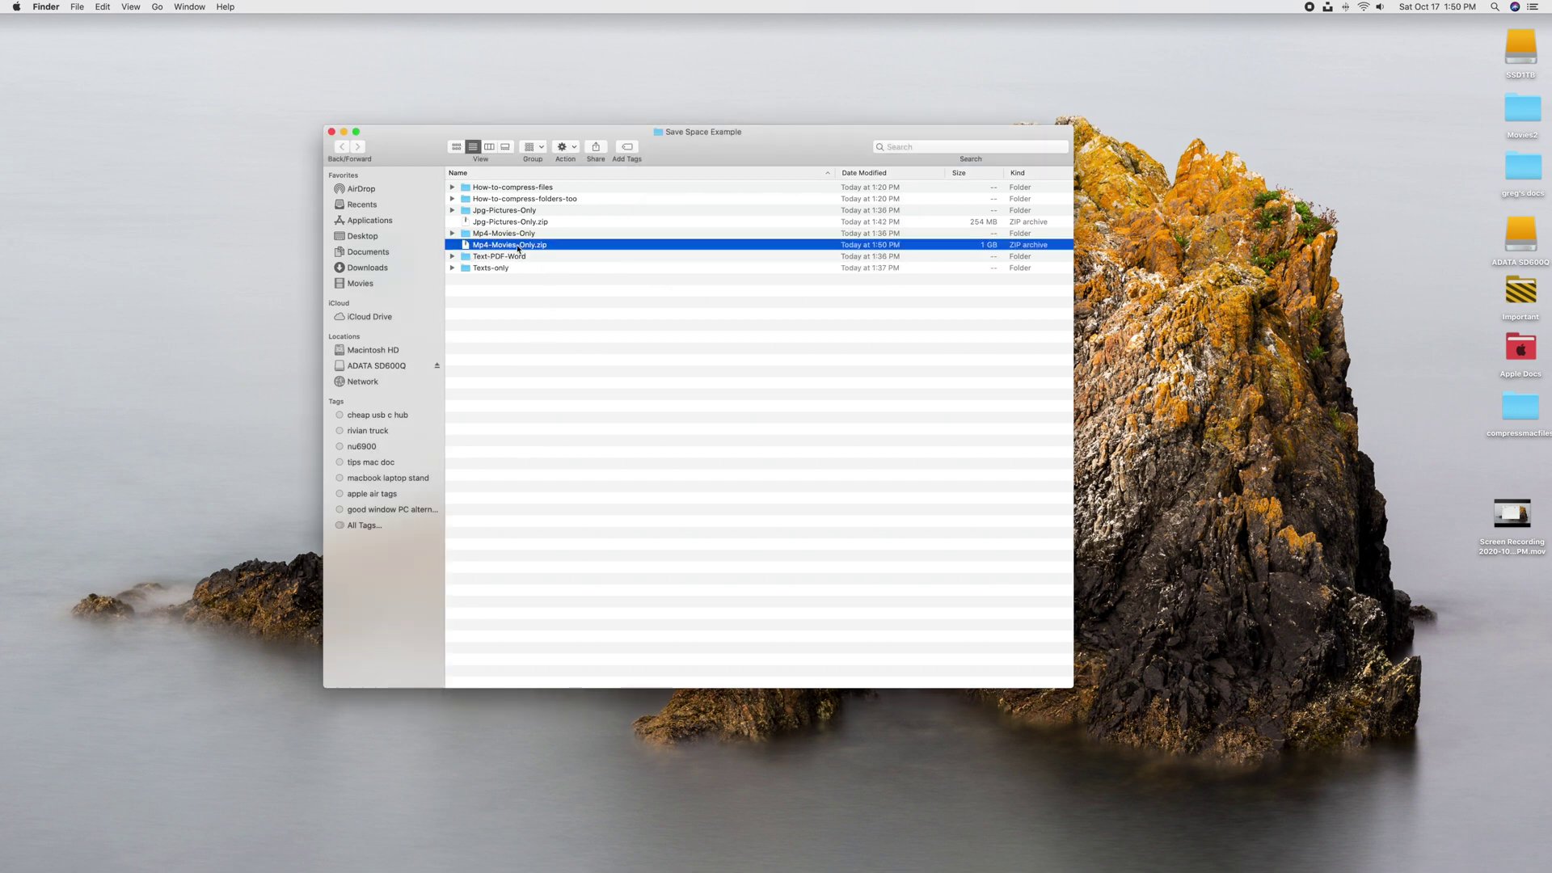
right_click(527, 244)
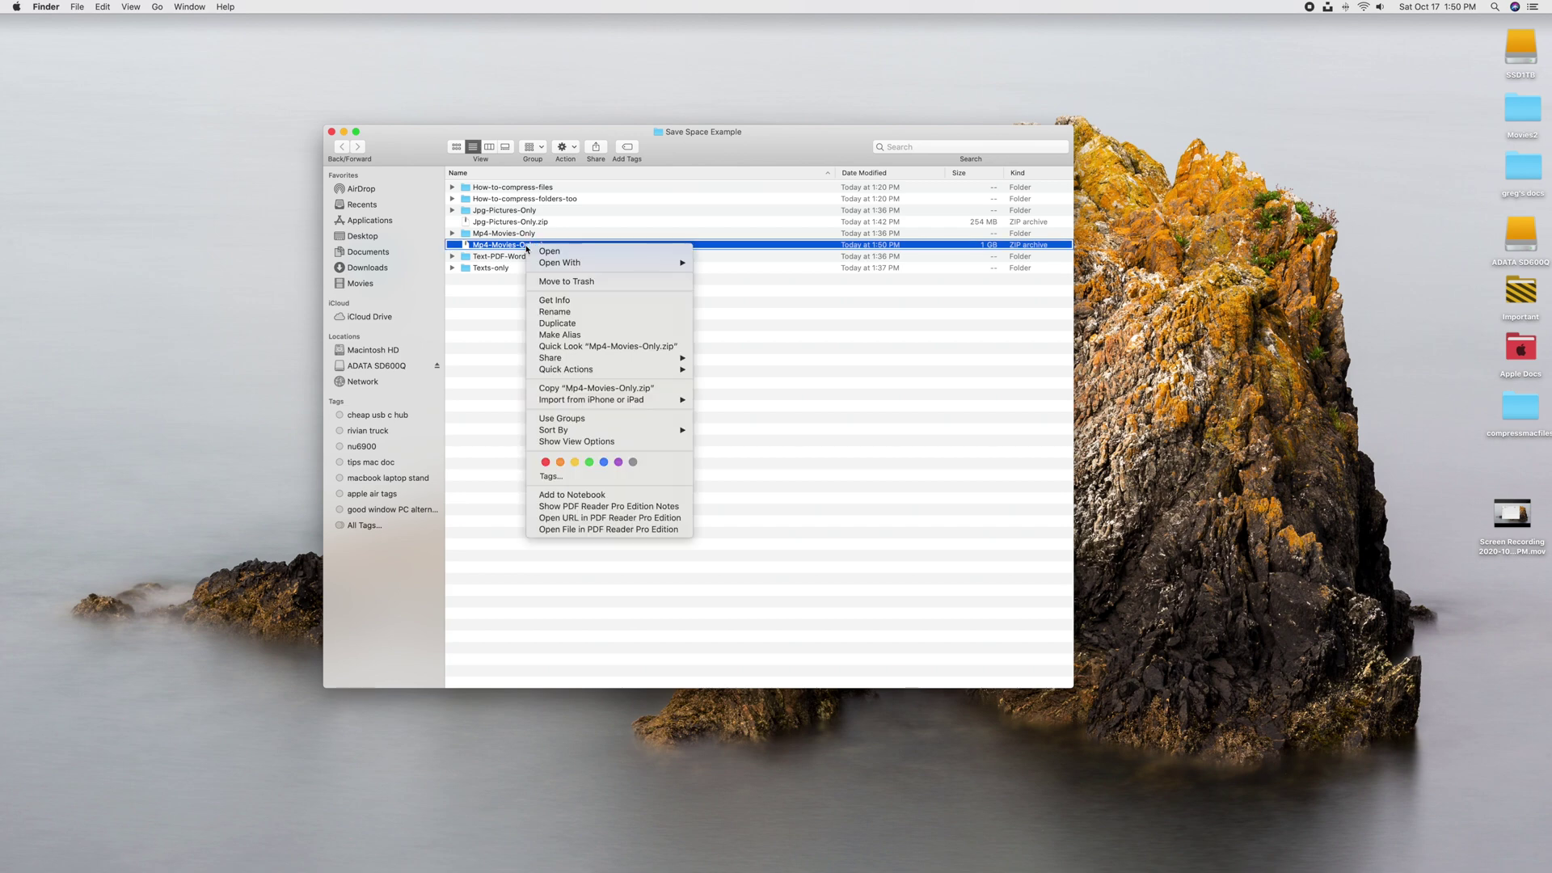
click(554, 301)
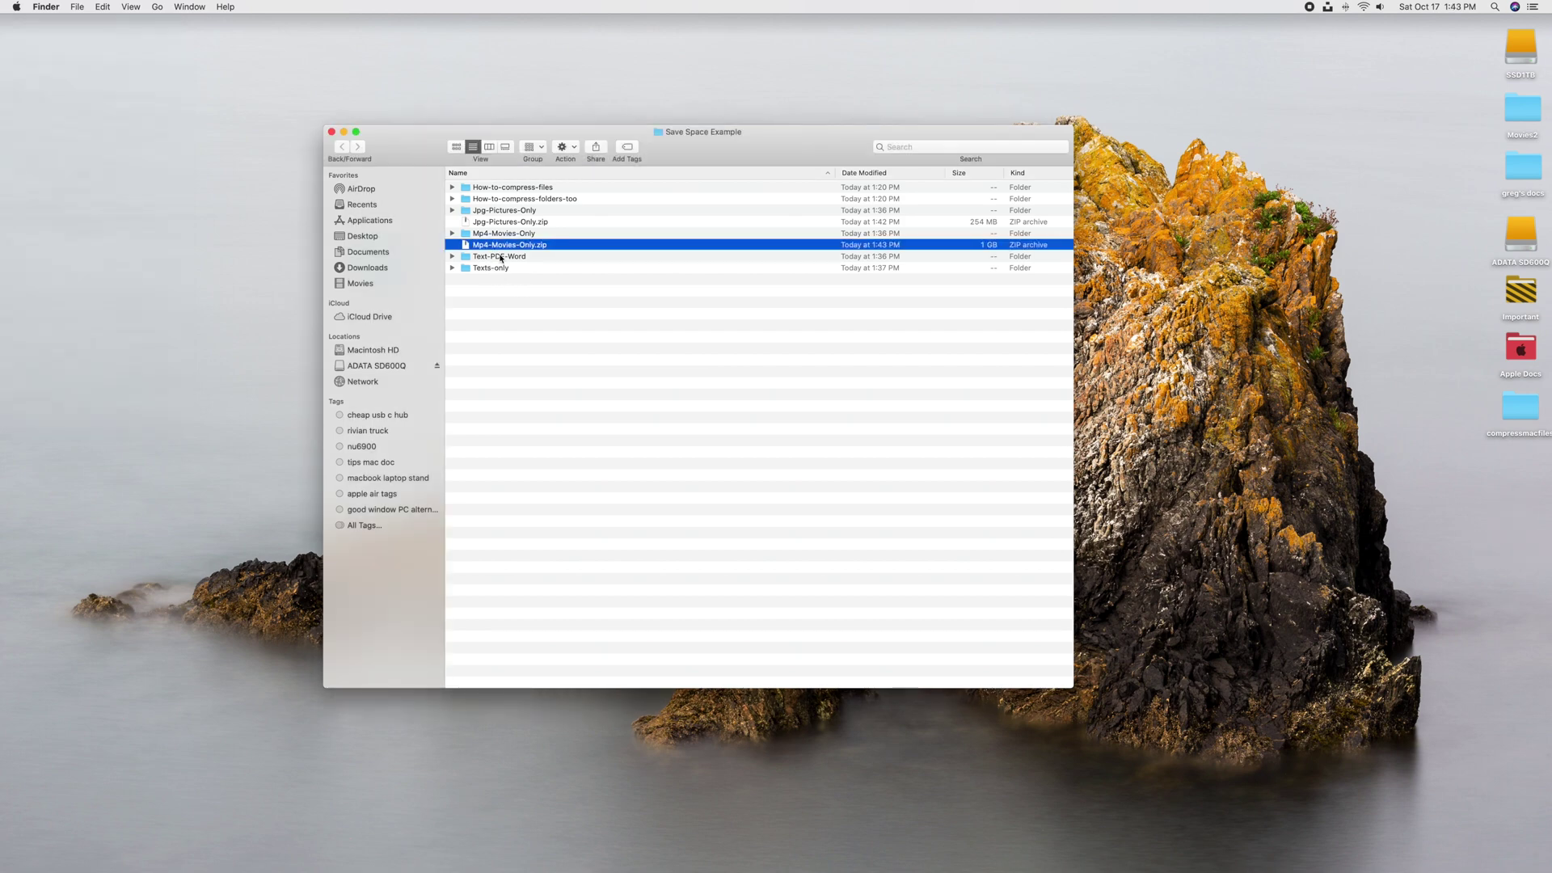
Step: Check Text-PDF-Word's documents and 251.3 MB size, then compress it into a 214.7 MB Text-PDF-Word.zip
click(501, 257)
click(452, 256)
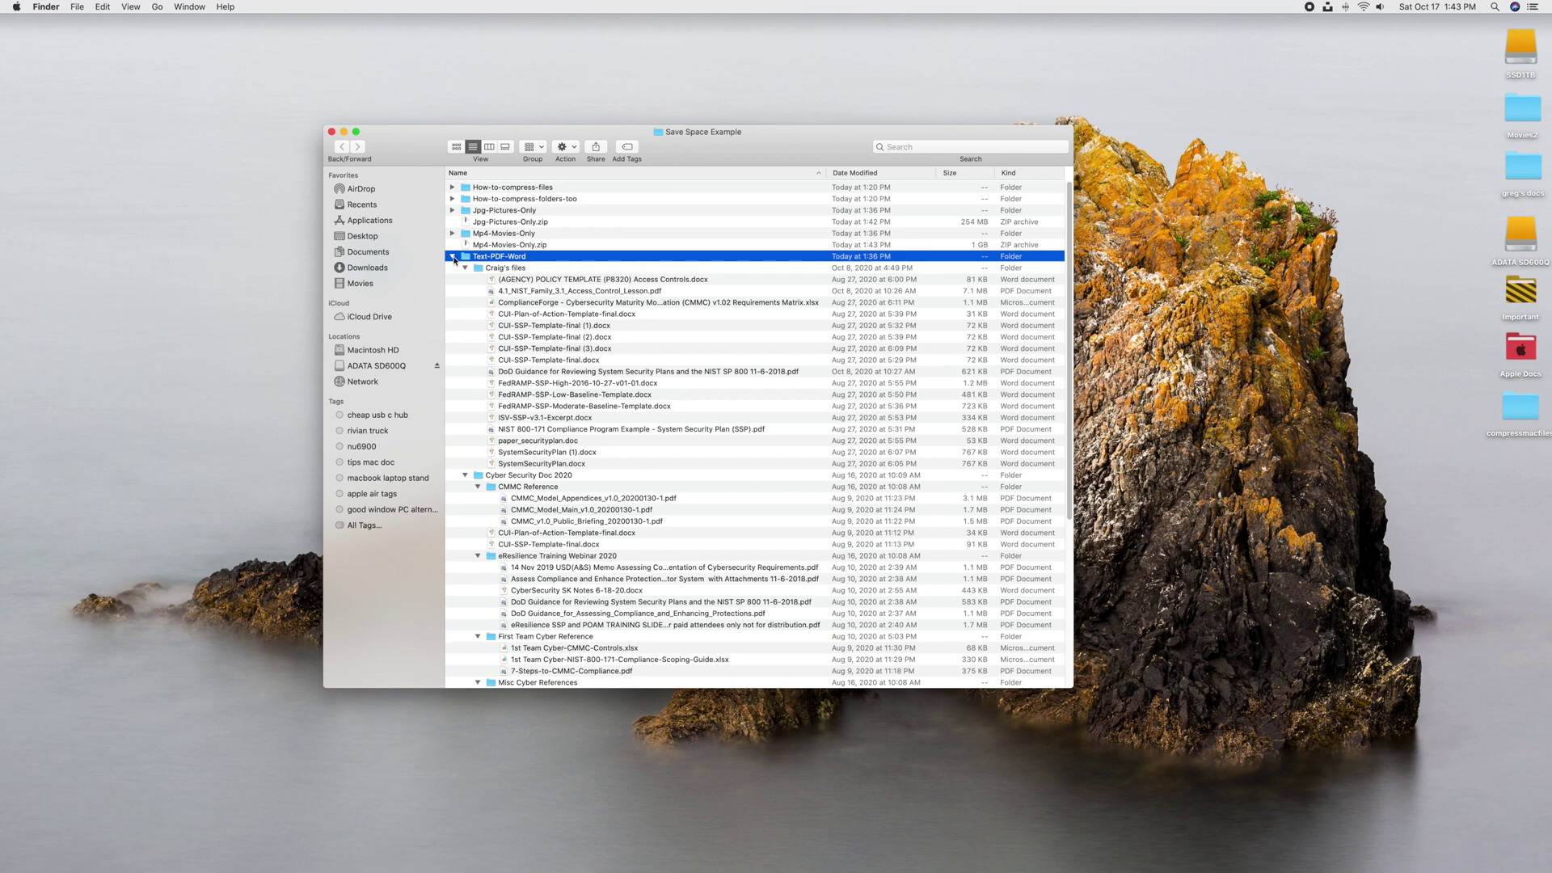
click(453, 256)
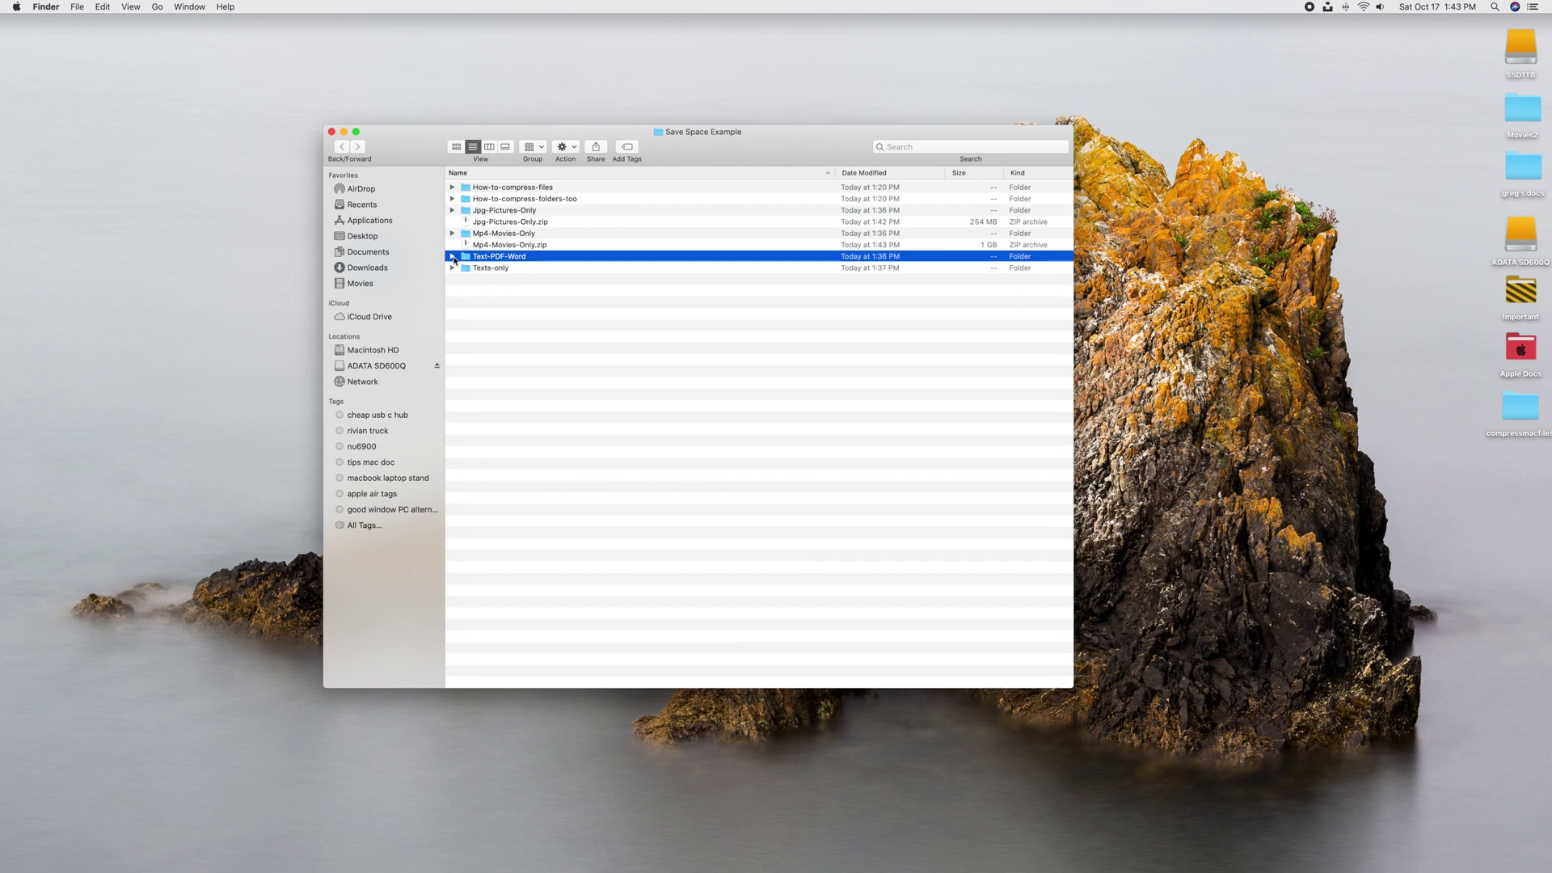
right_click(511, 258)
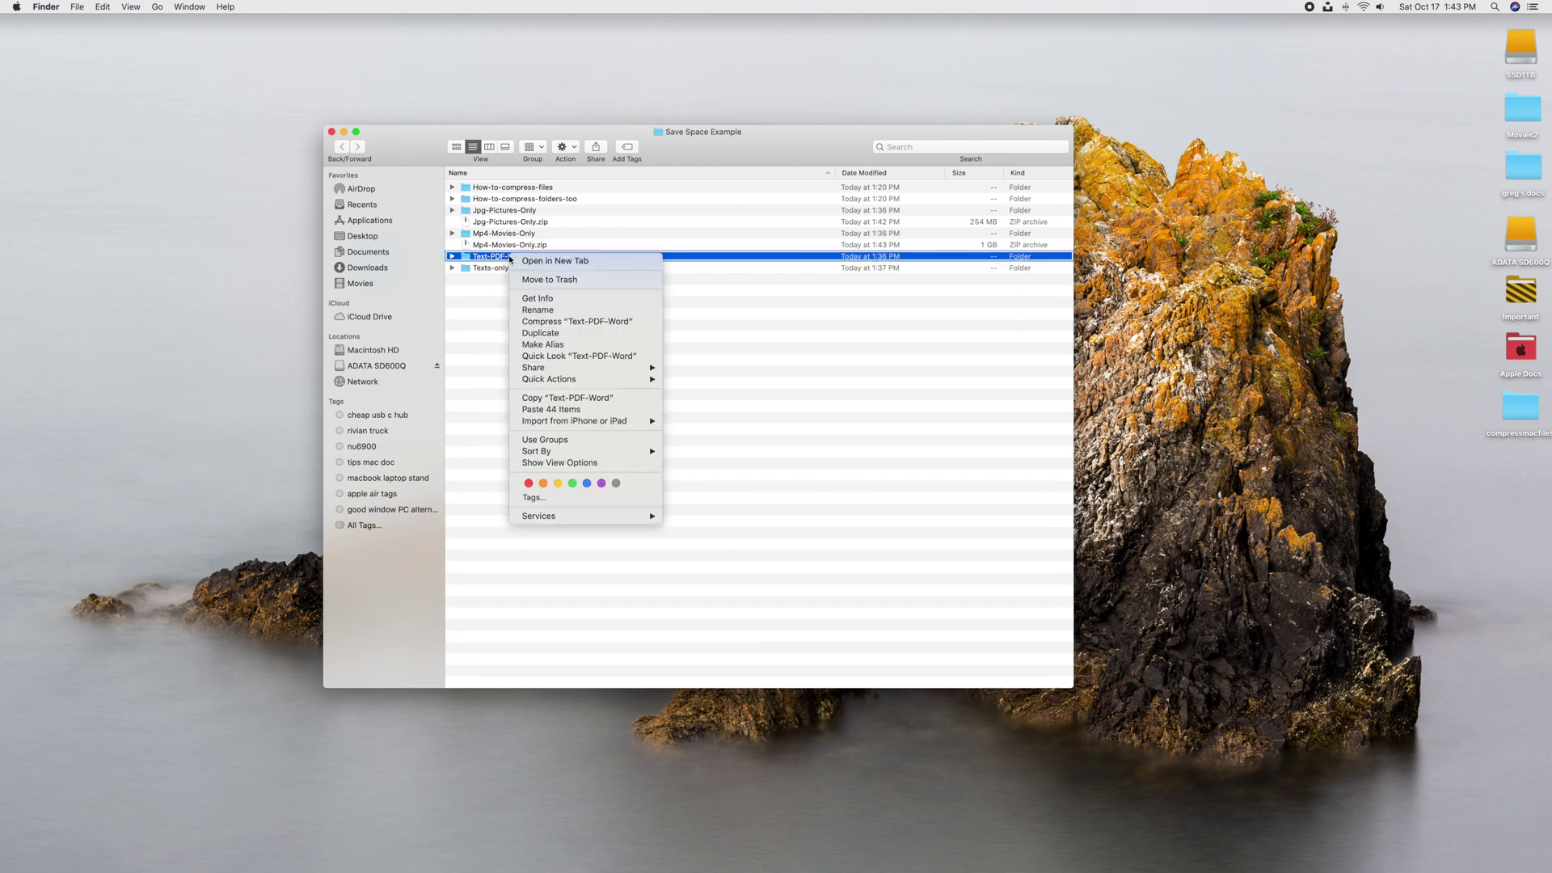
click(540, 299)
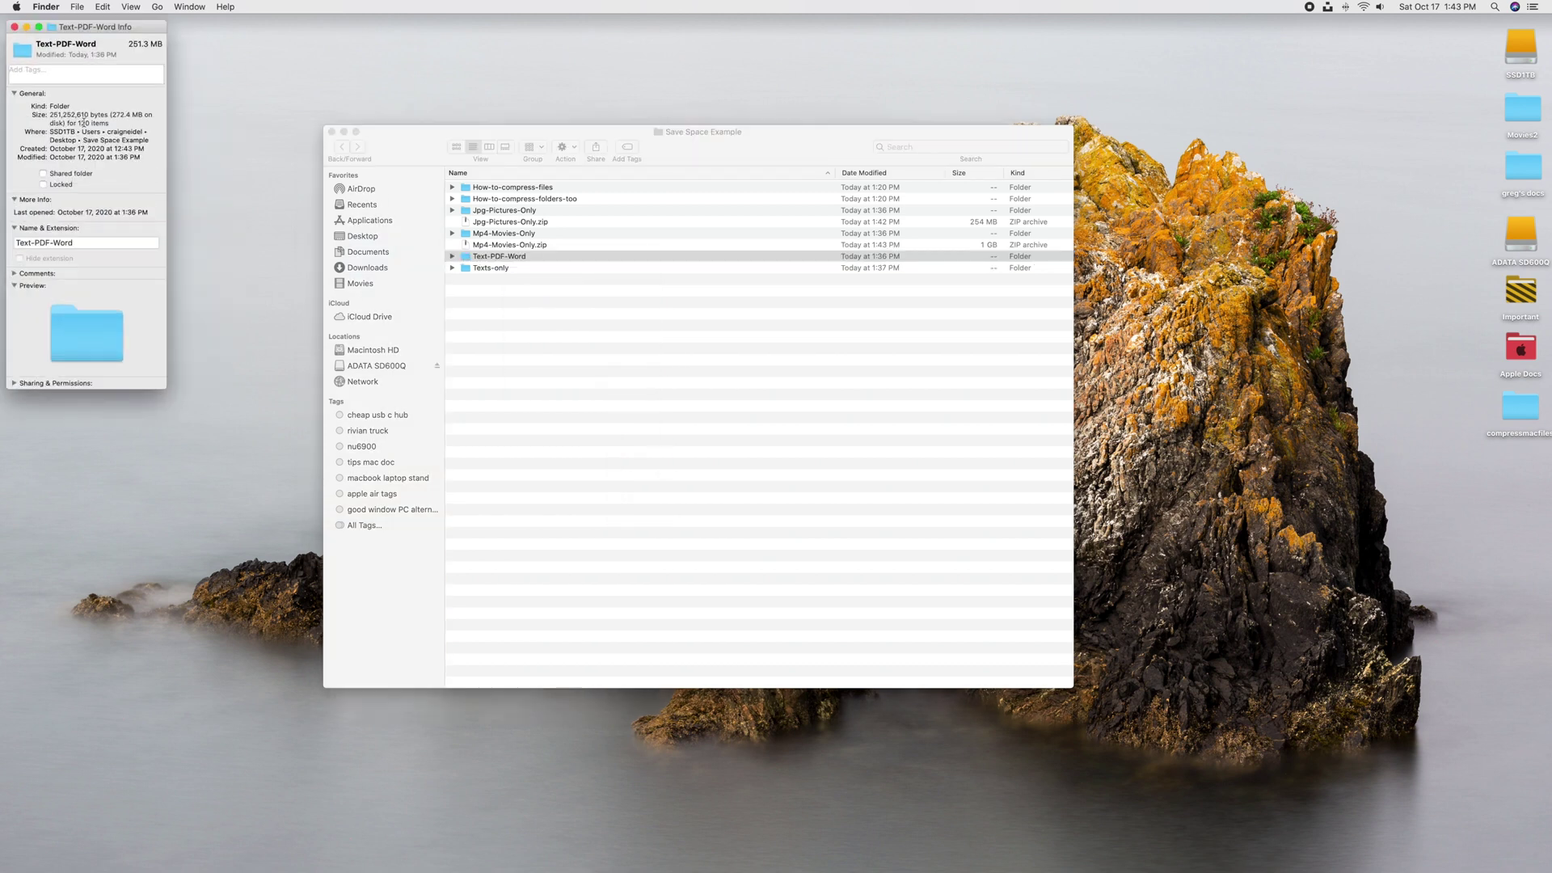
click(15, 27)
right_click(524, 257)
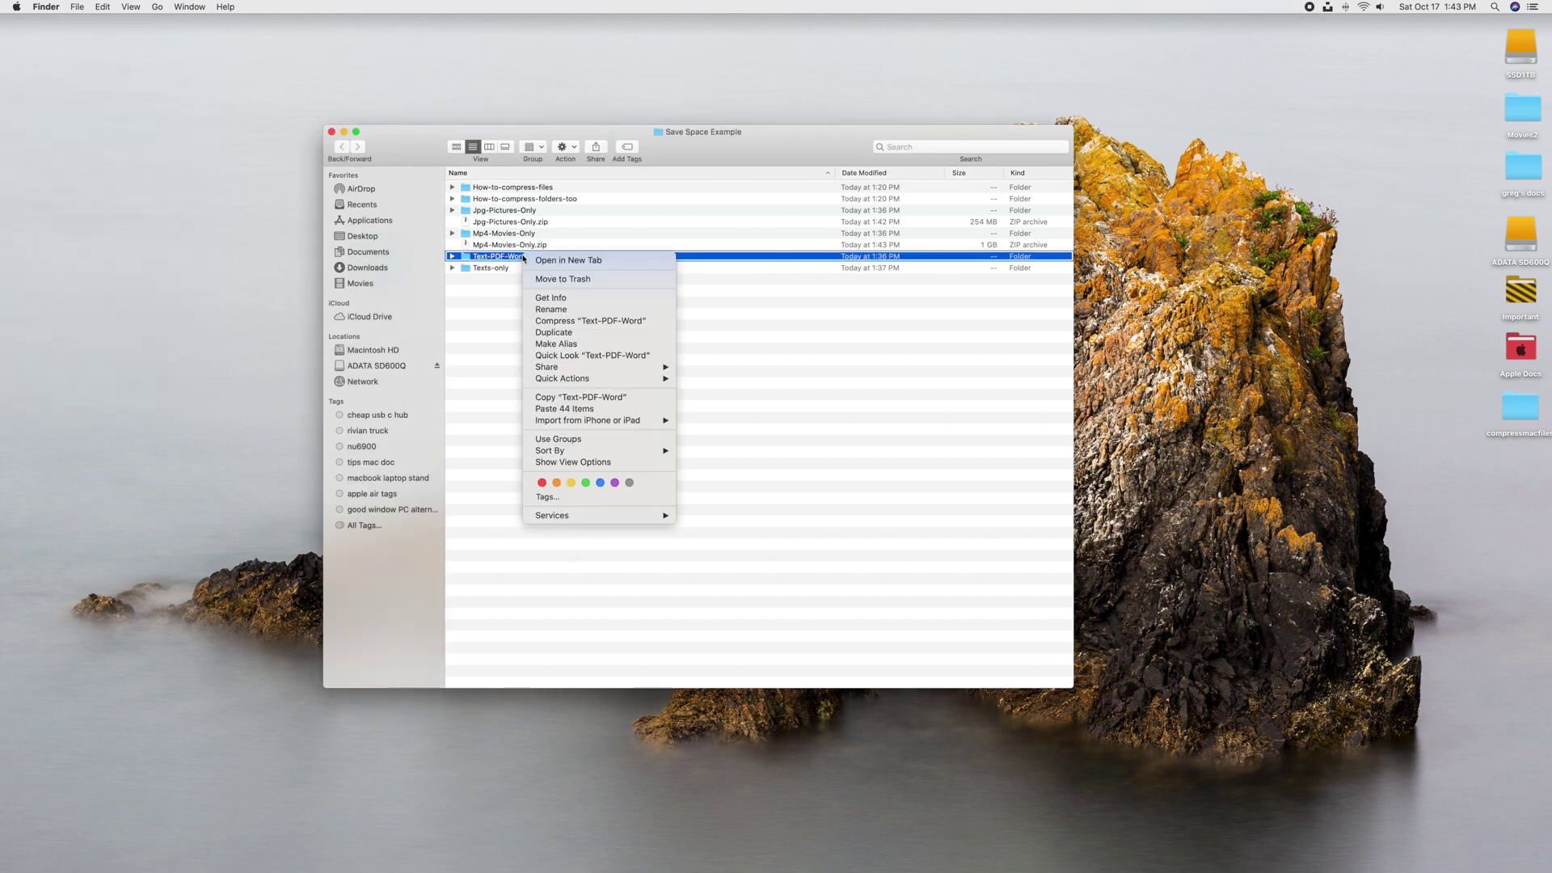
click(564, 325)
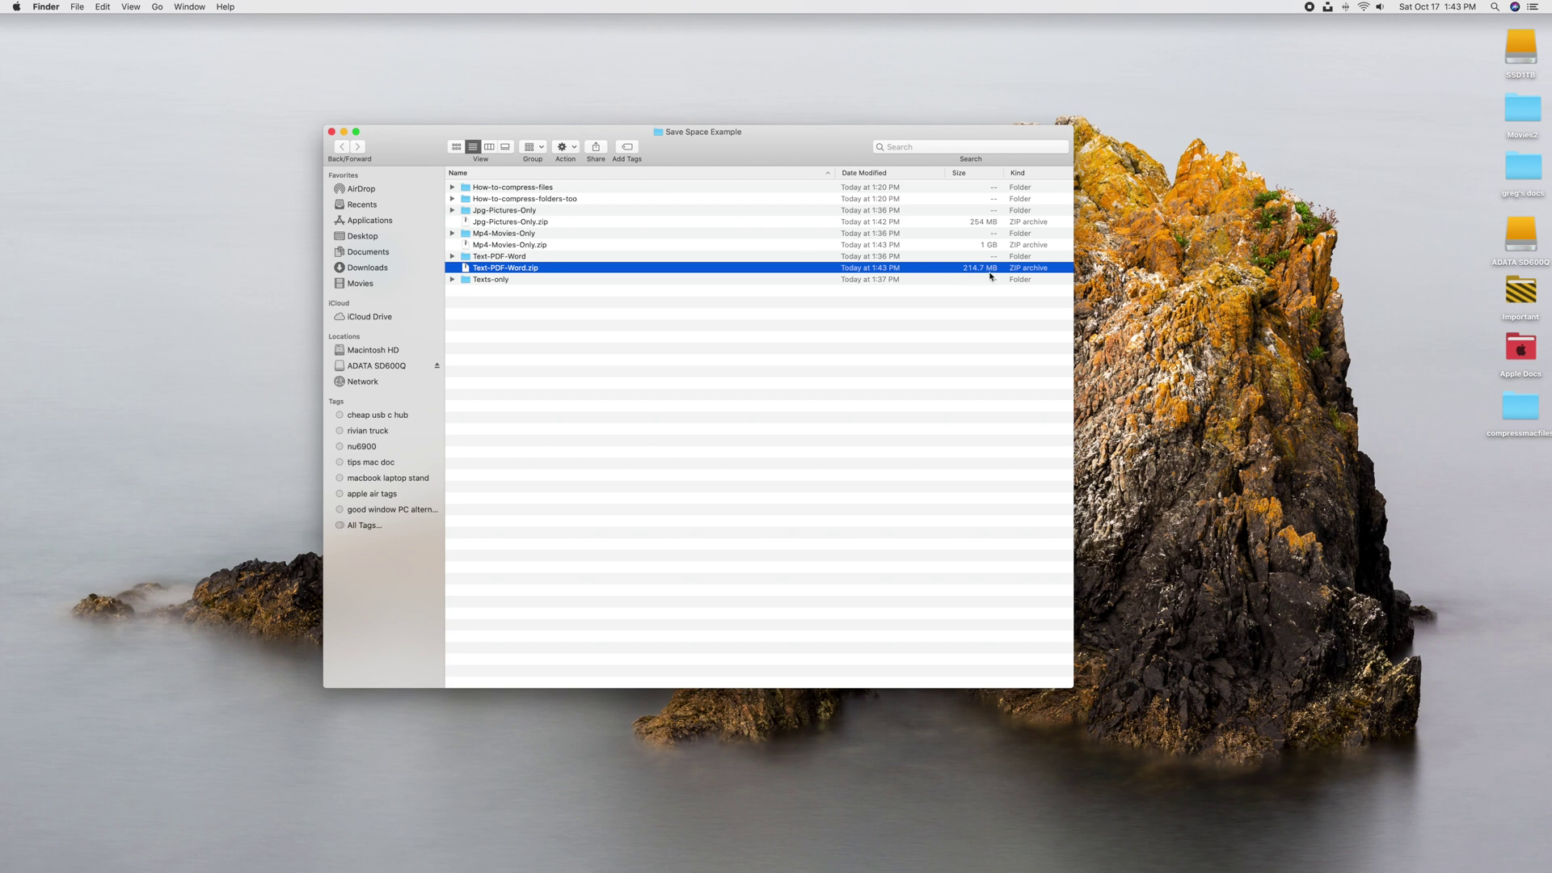
Step: Check Texts-only's text files and 297.4 MB size, then start compressing it into Texts-only.zip
click(502, 281)
click(453, 279)
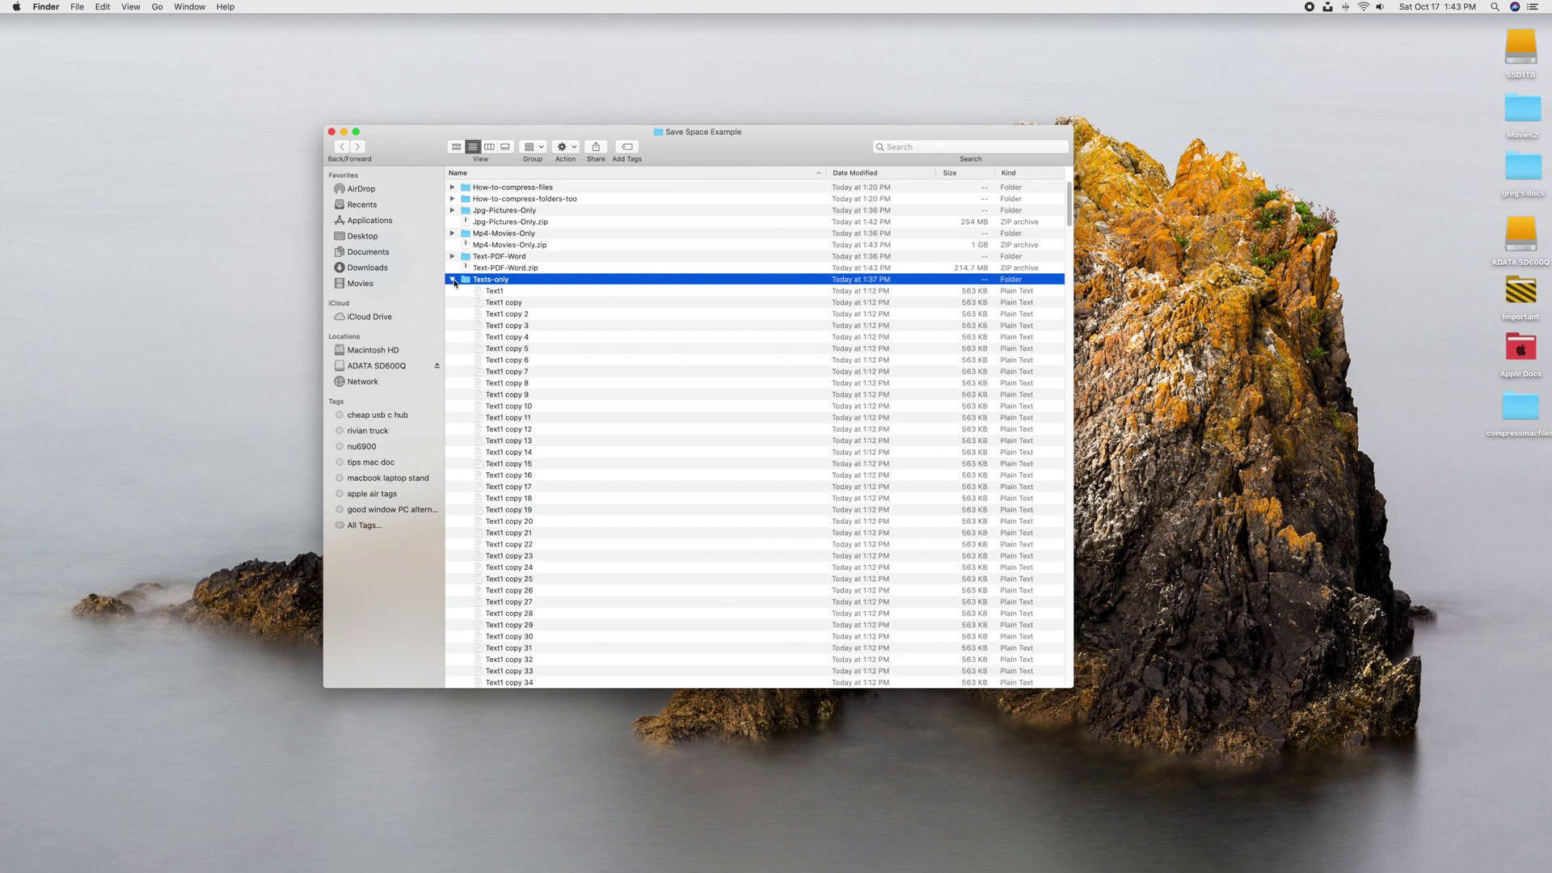
click(453, 279)
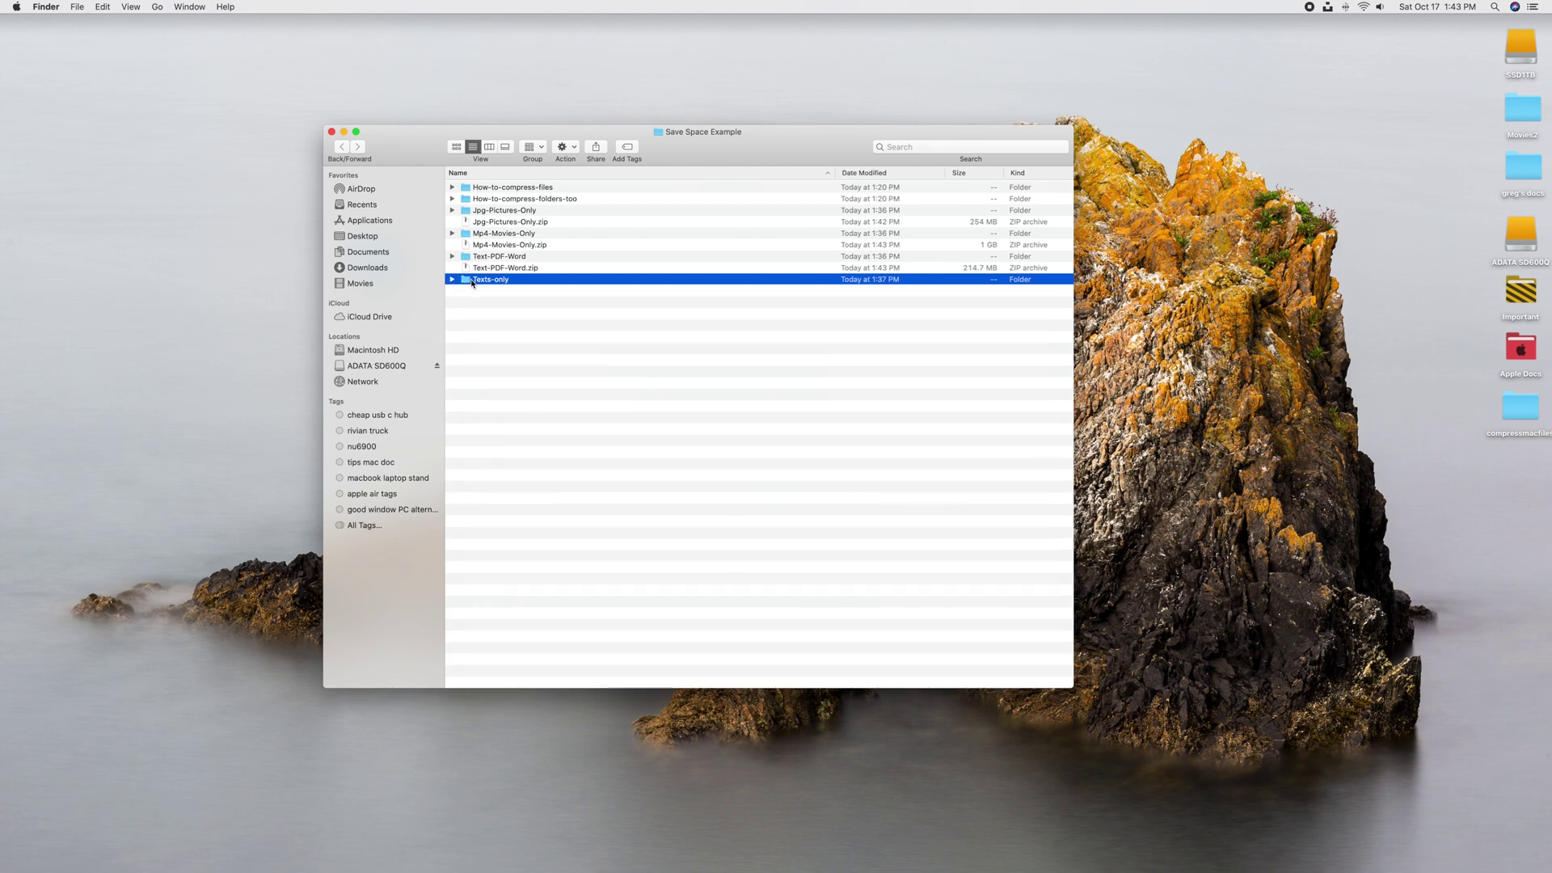
right_click(491, 279)
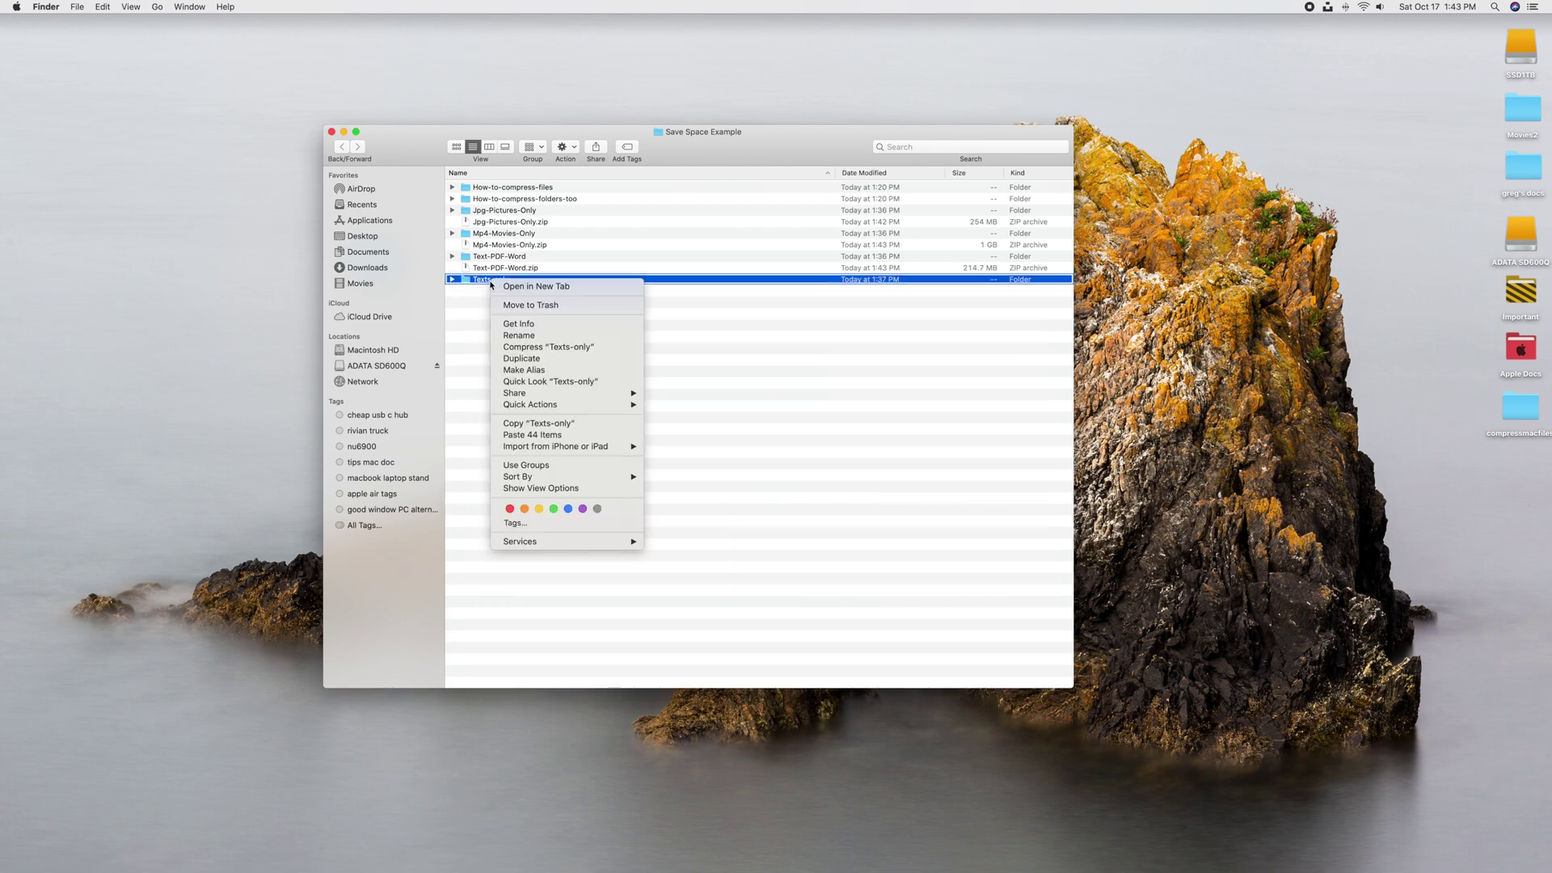
click(517, 323)
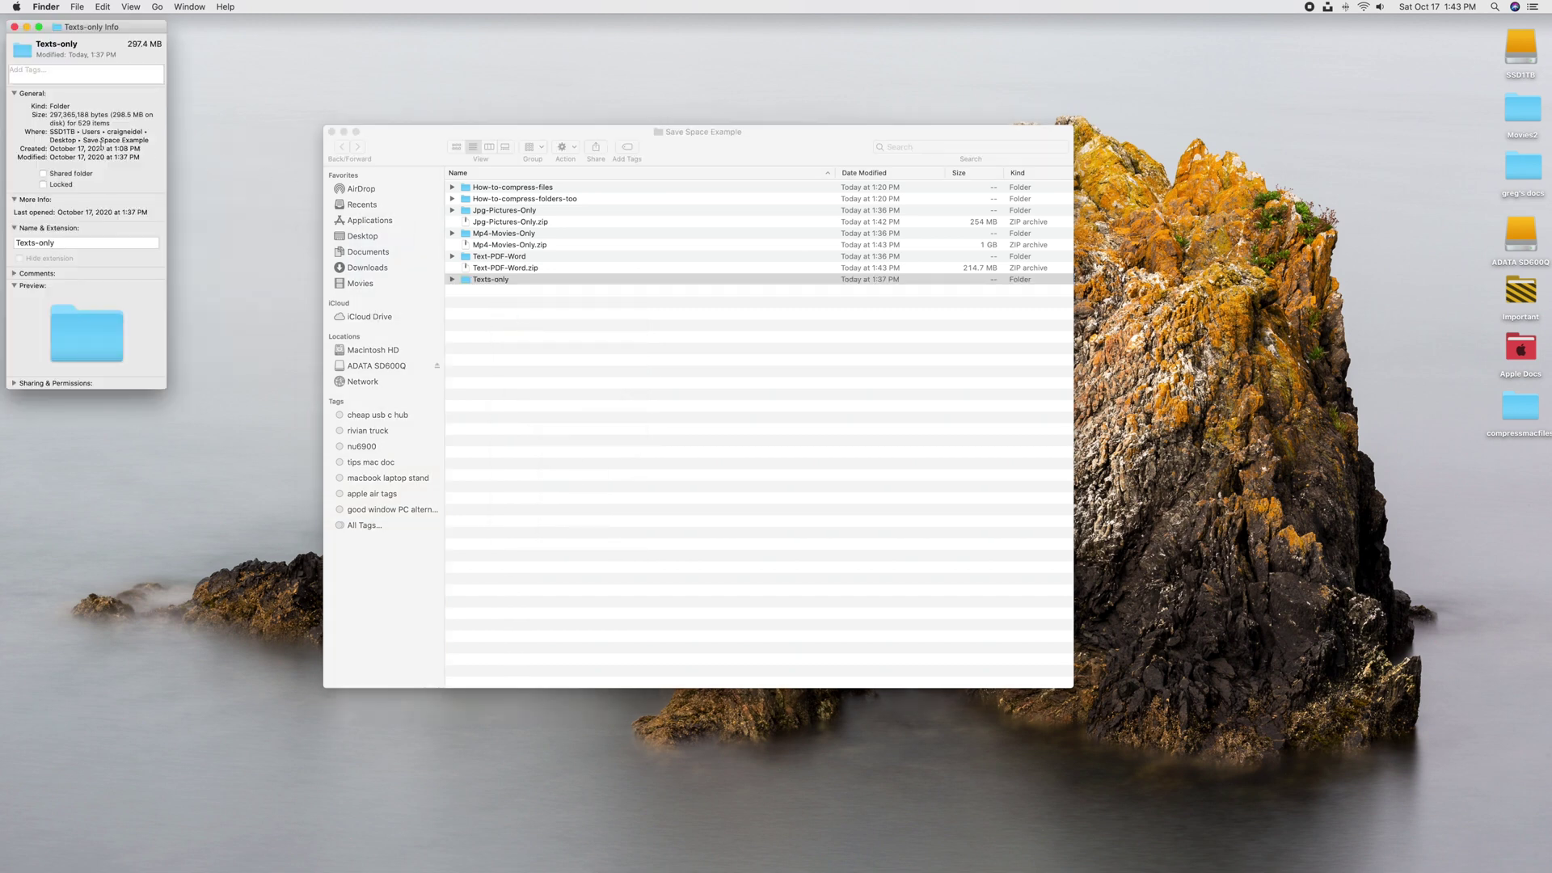
click(14, 26)
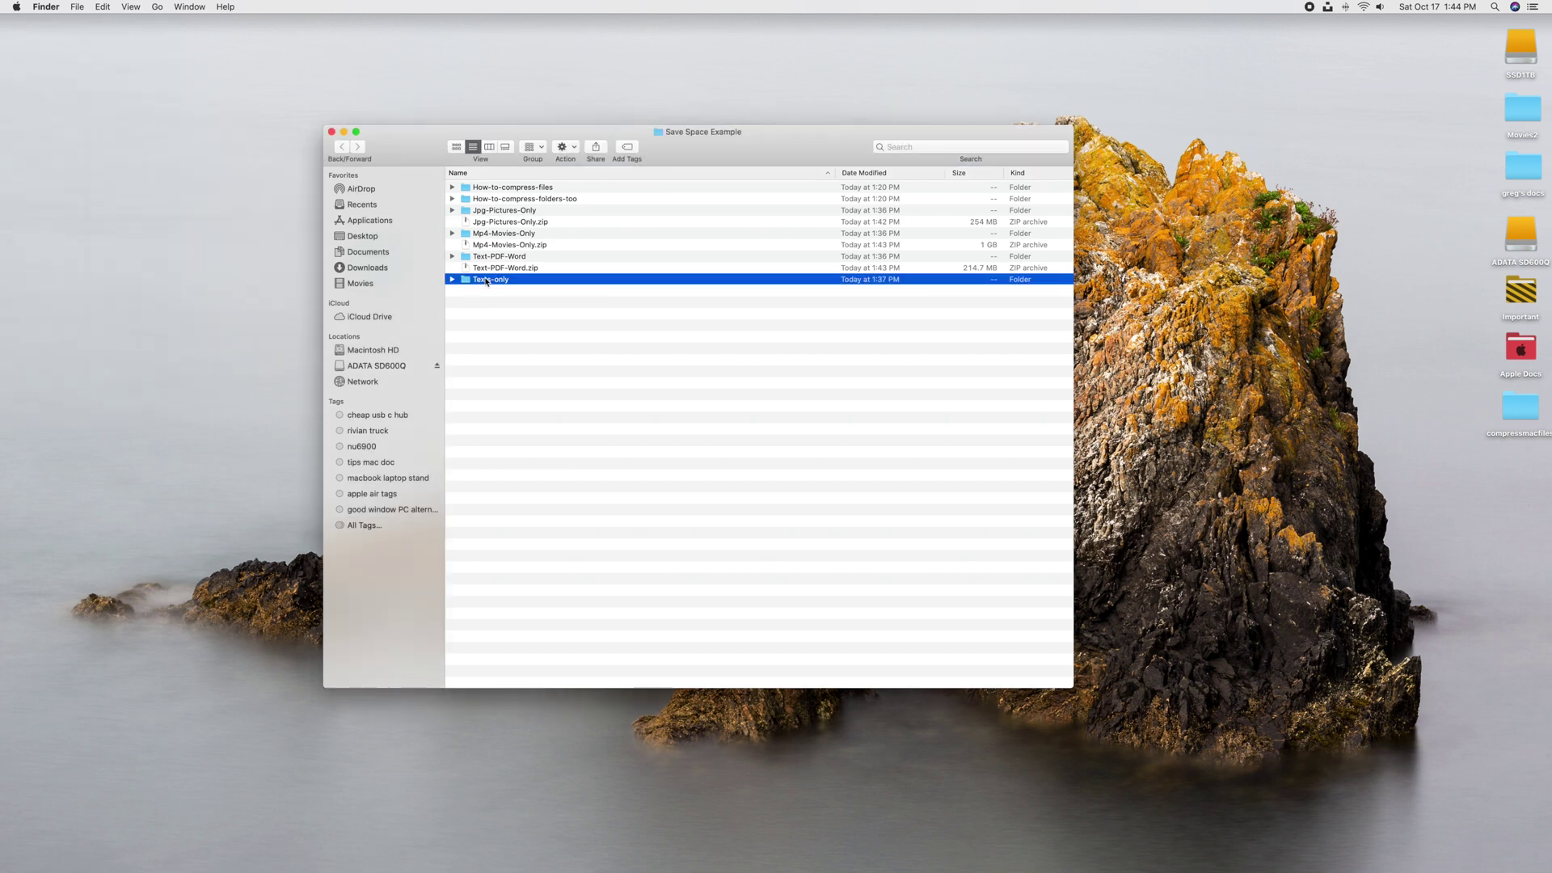
right_click(485, 281)
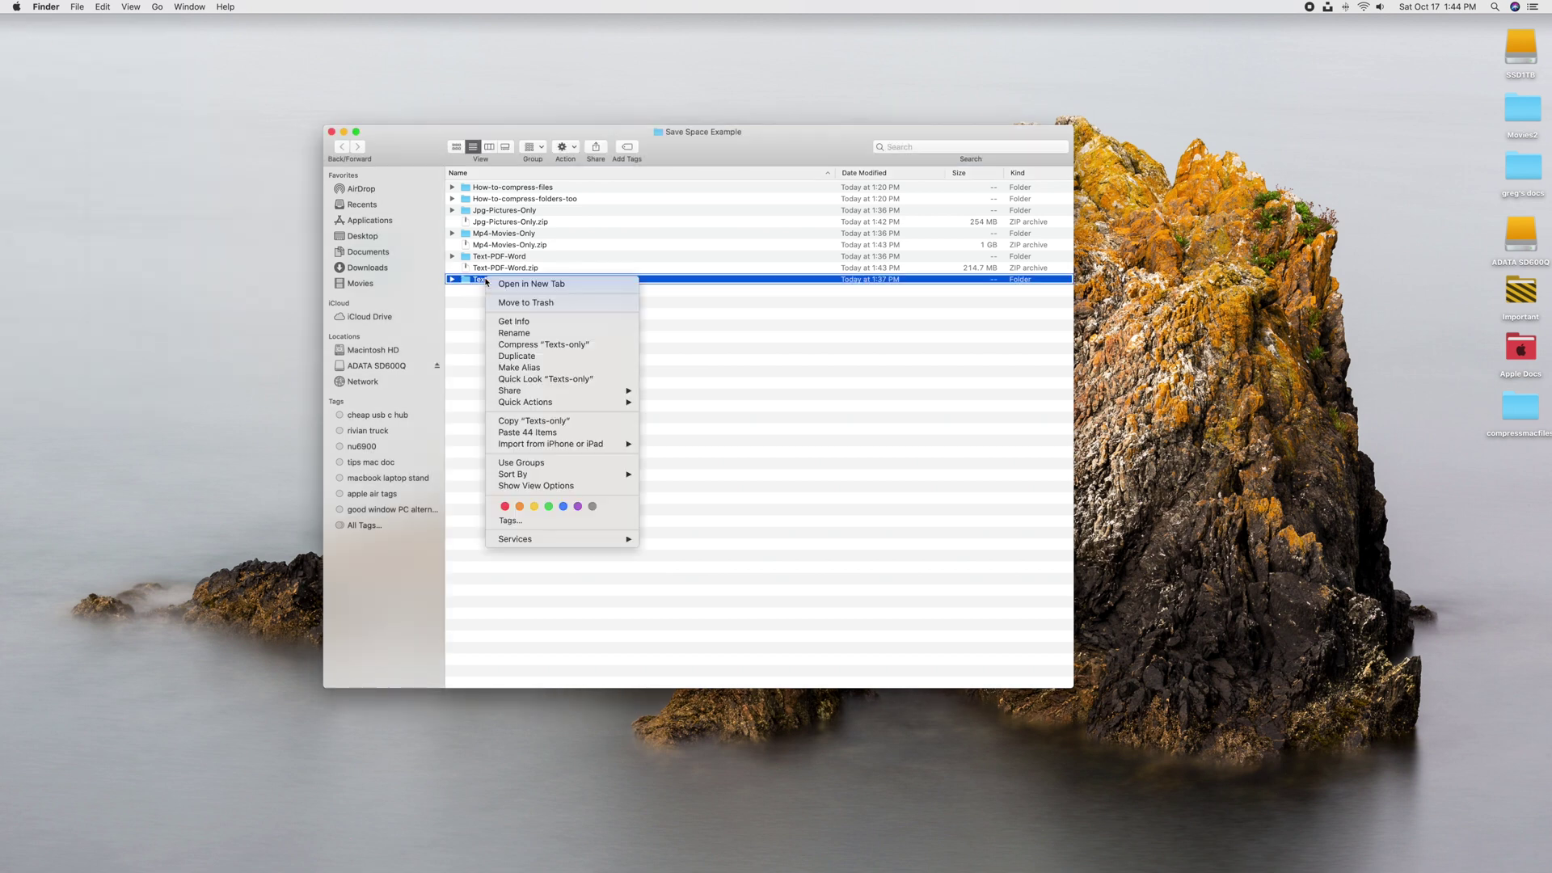
click(527, 345)
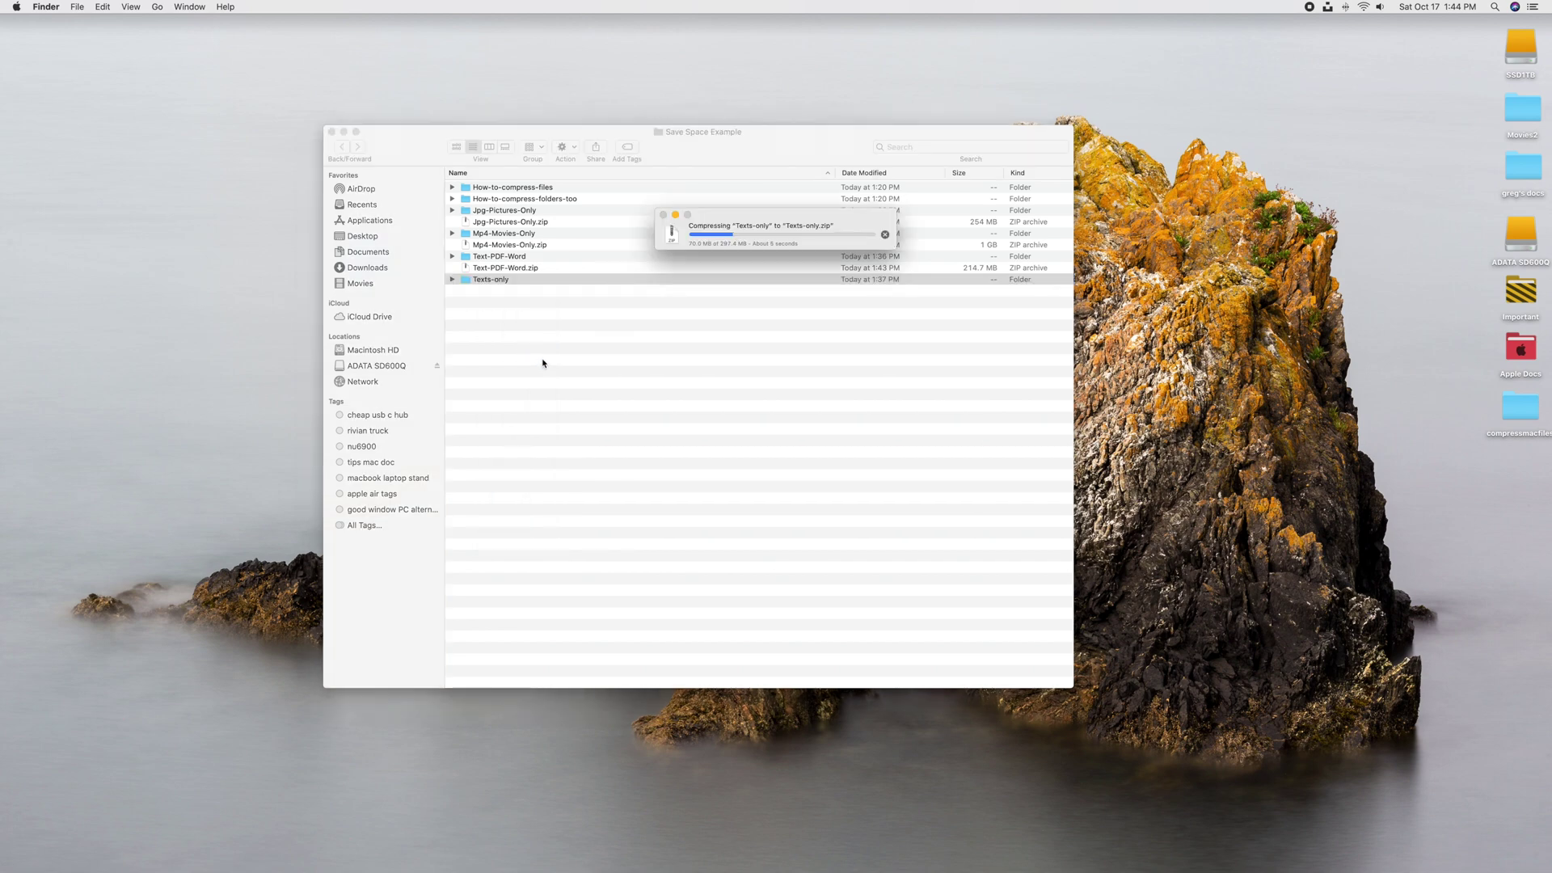